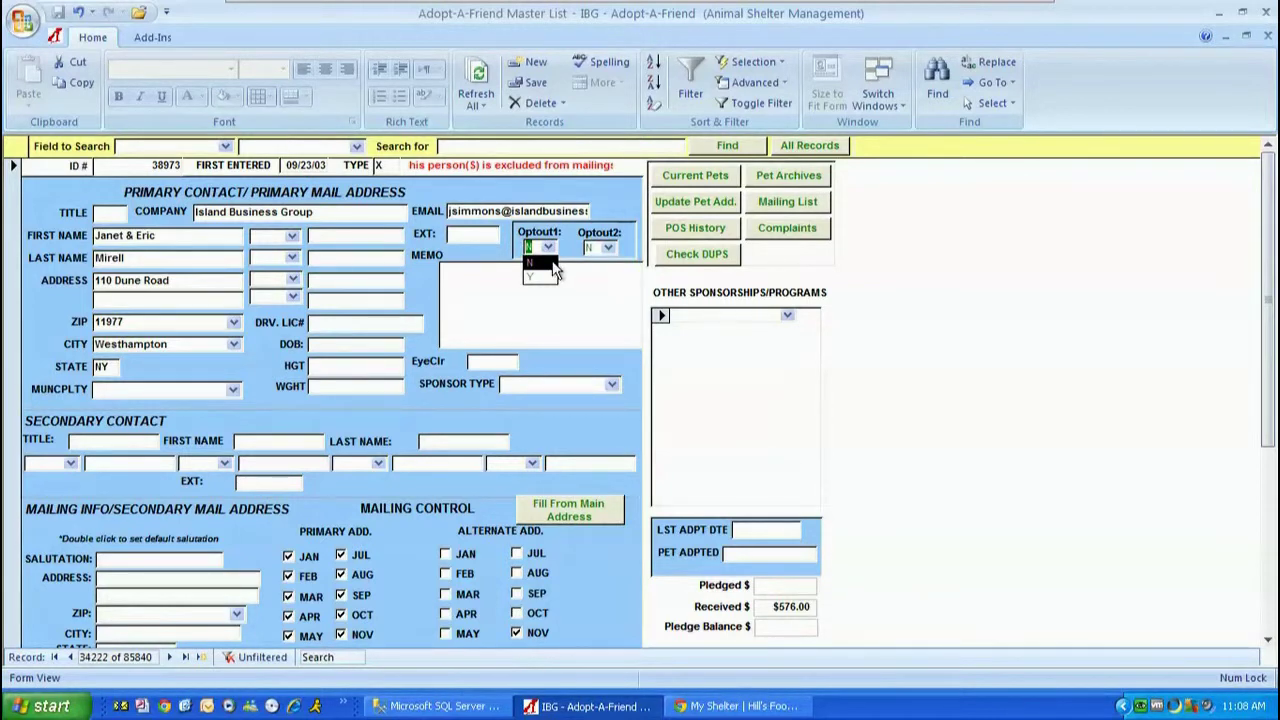
Set Optout1 to Y and Optout2 to N for the Island Business Group contact record
click(531, 283)
click(530, 279)
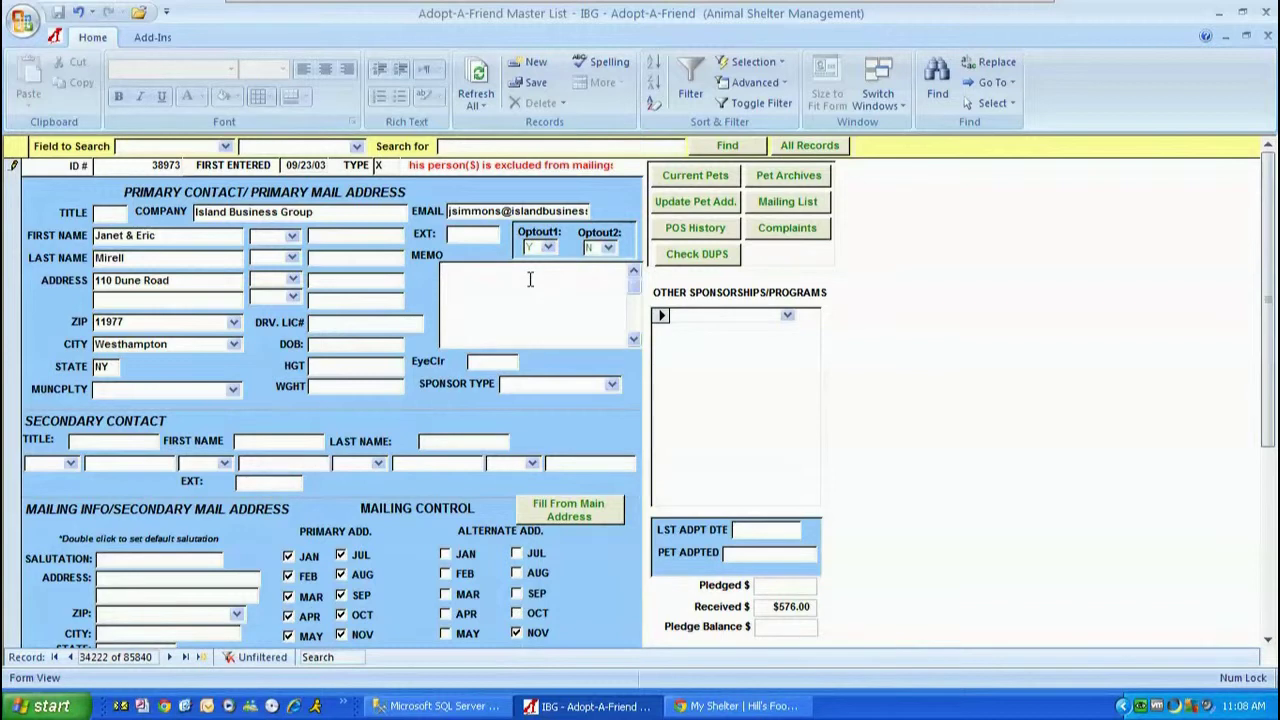
click(609, 249)
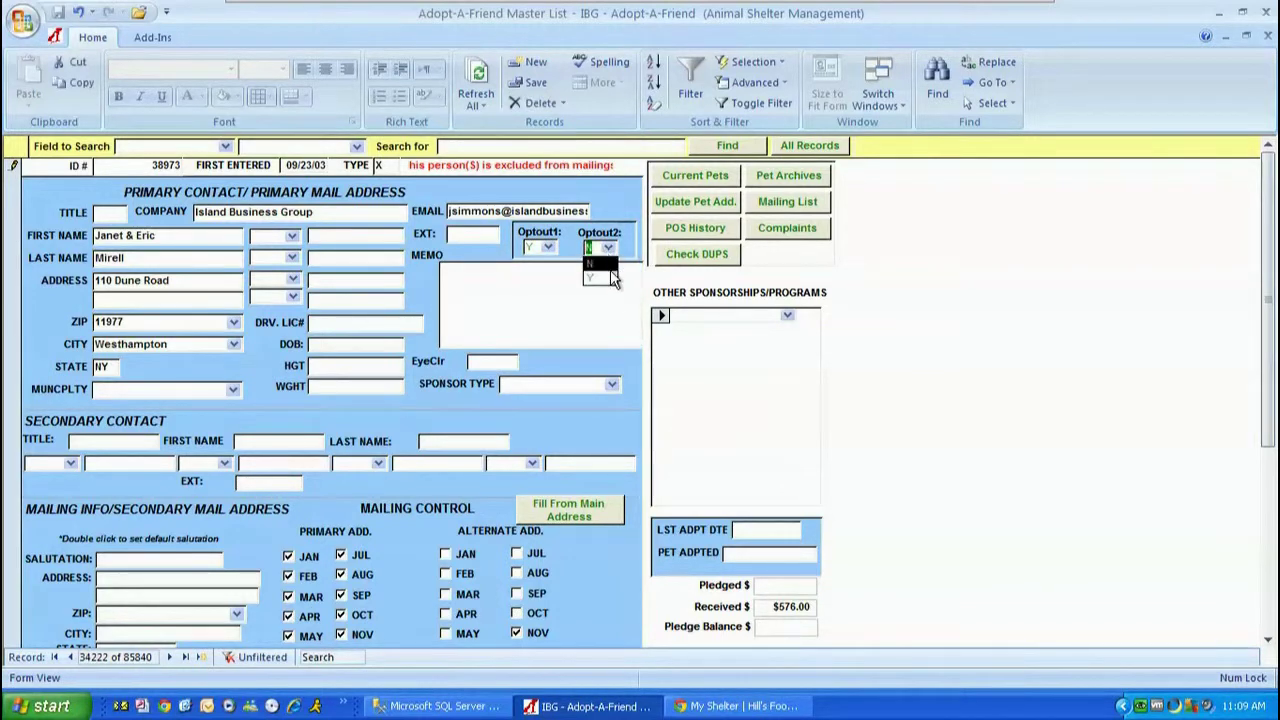
click(609, 277)
click(612, 270)
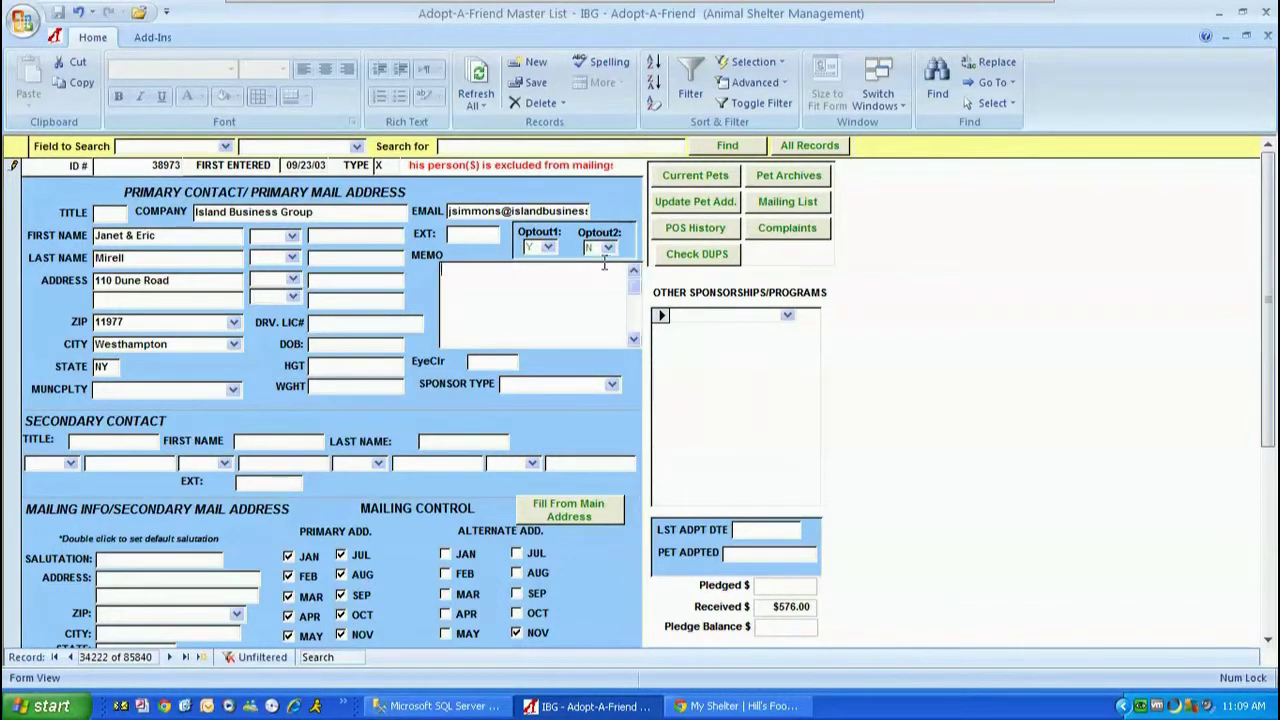
click(521, 247)
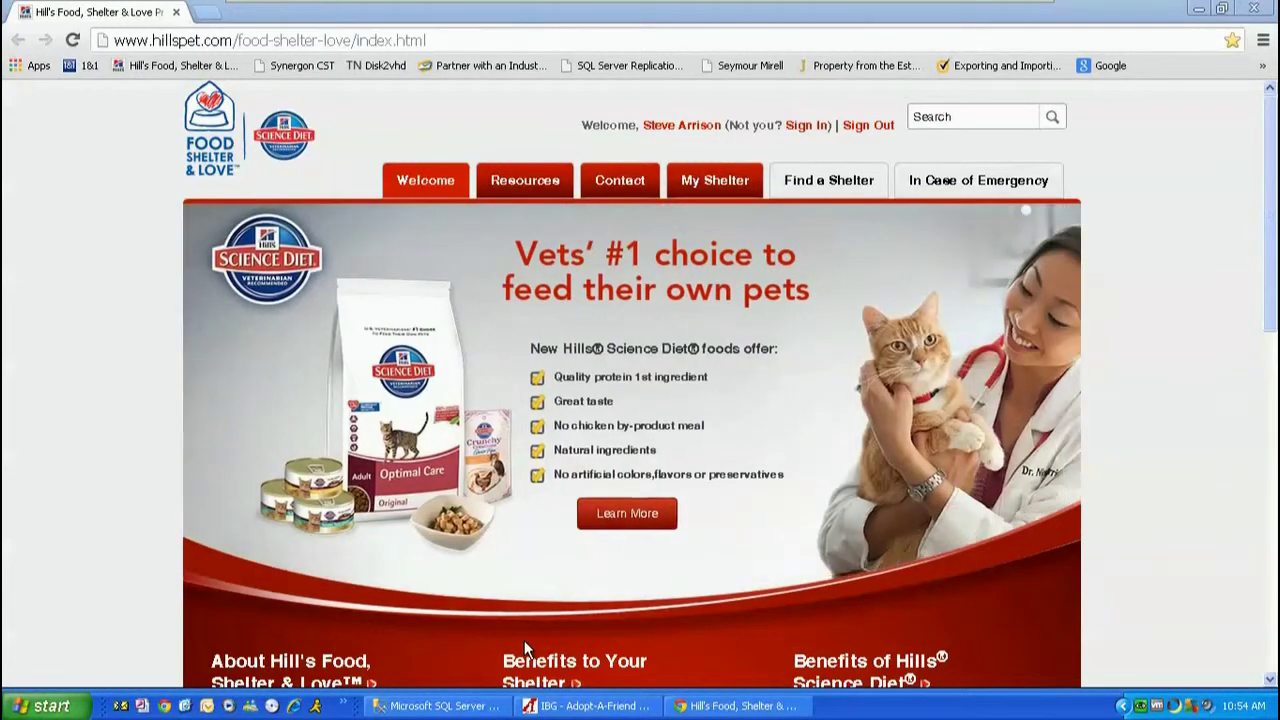
On the Hill's Food, Shelter & Love website, open the Submit Adopter Information page under My Shelter
click(723, 184)
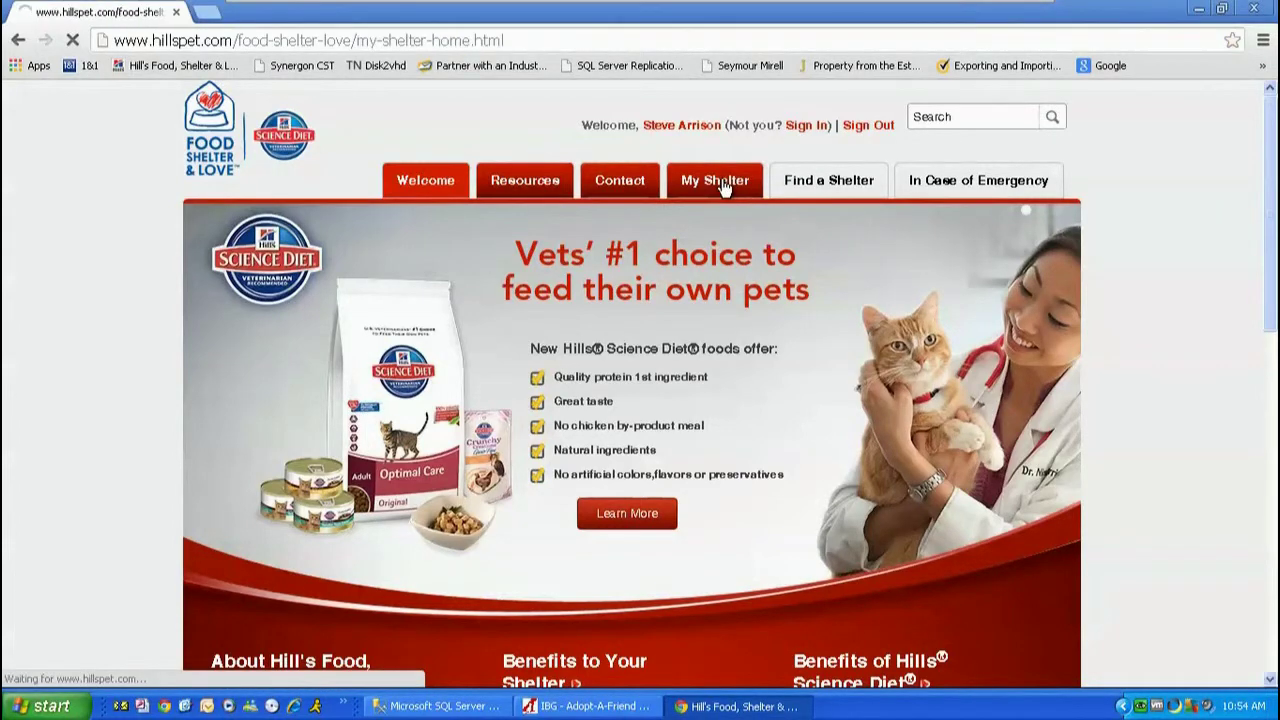
scroll(857, 415, down, 2)
scroll(855, 408, down, 2)
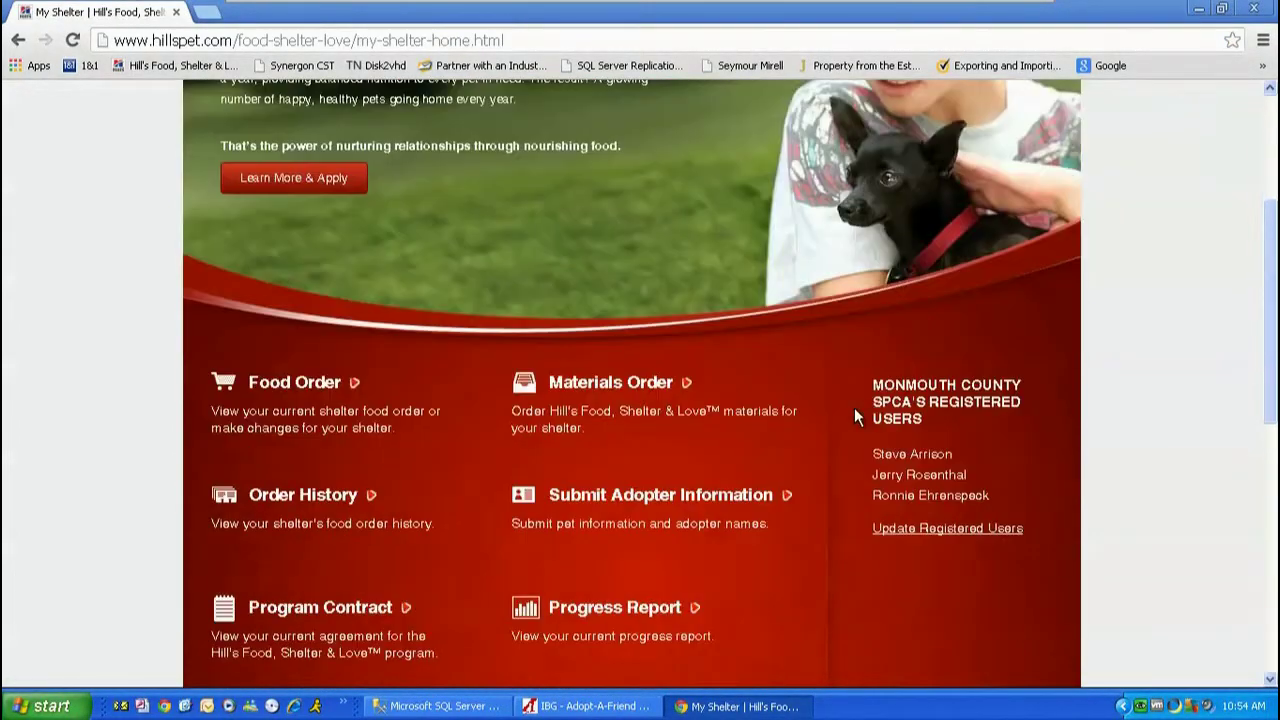
click(685, 410)
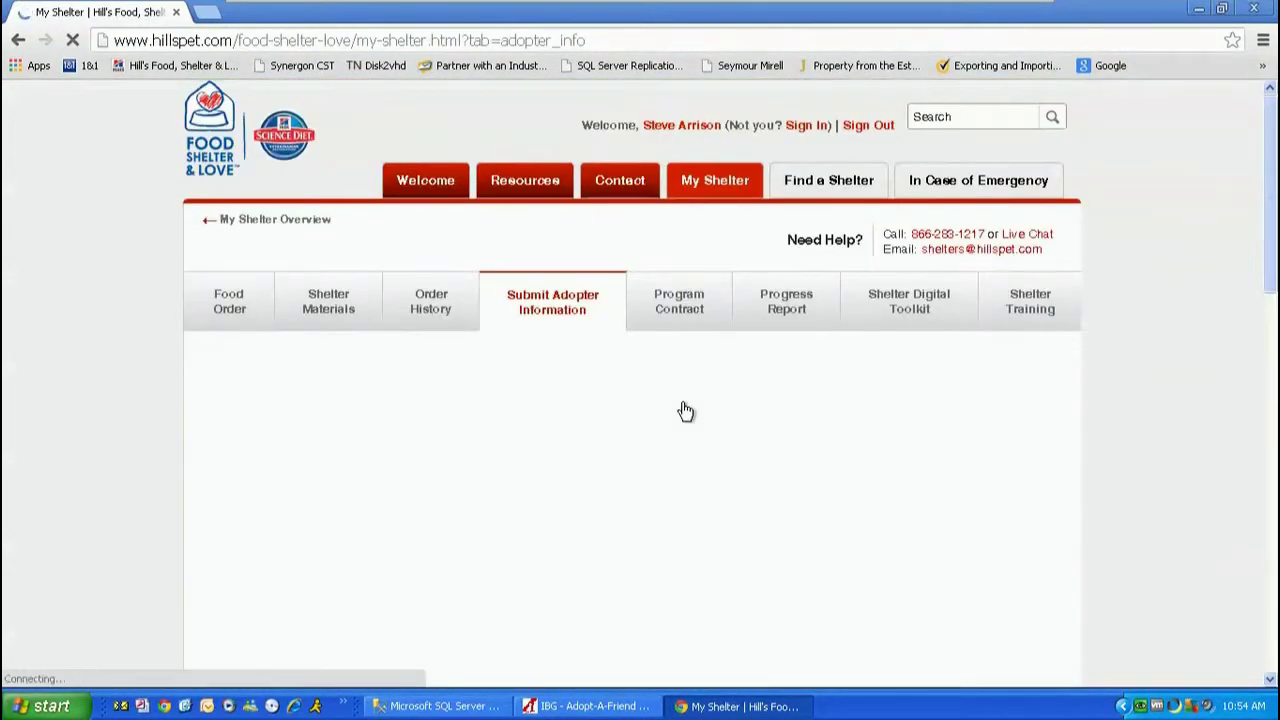
scroll(685, 410, down, 1)
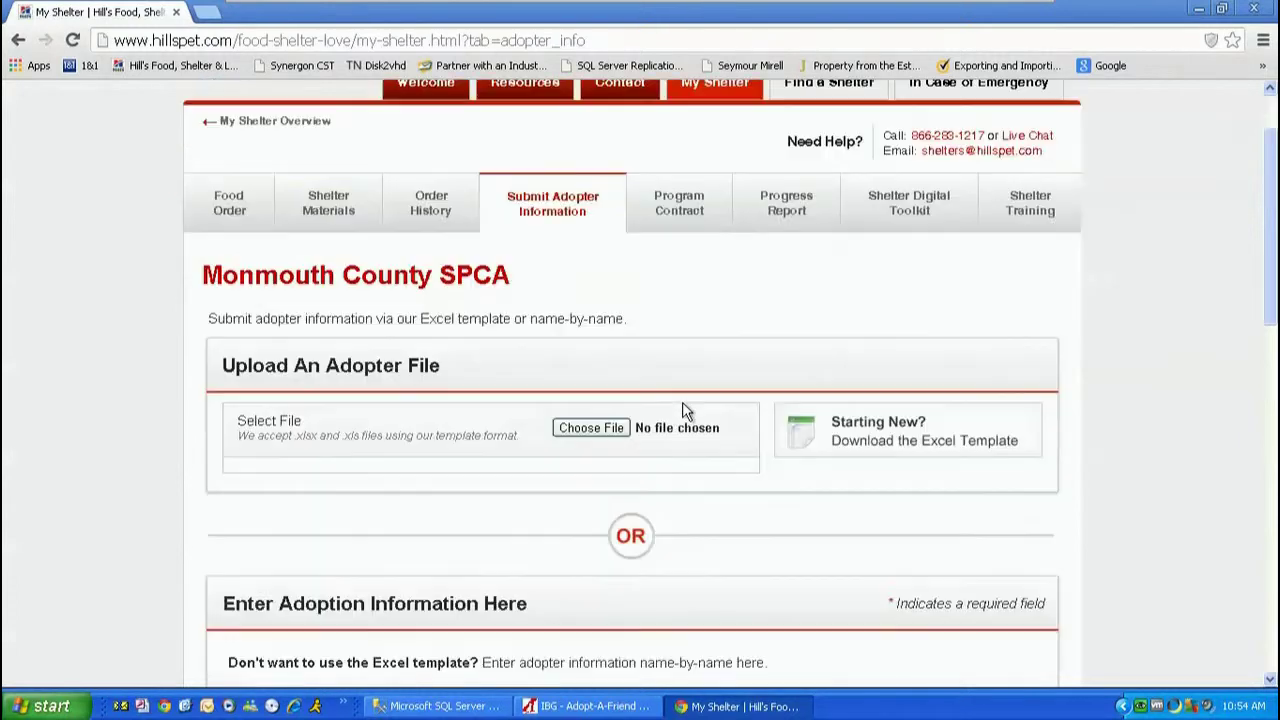
Download the Excel template for adopter information and show the downloaded file in its folder
click(614, 44)
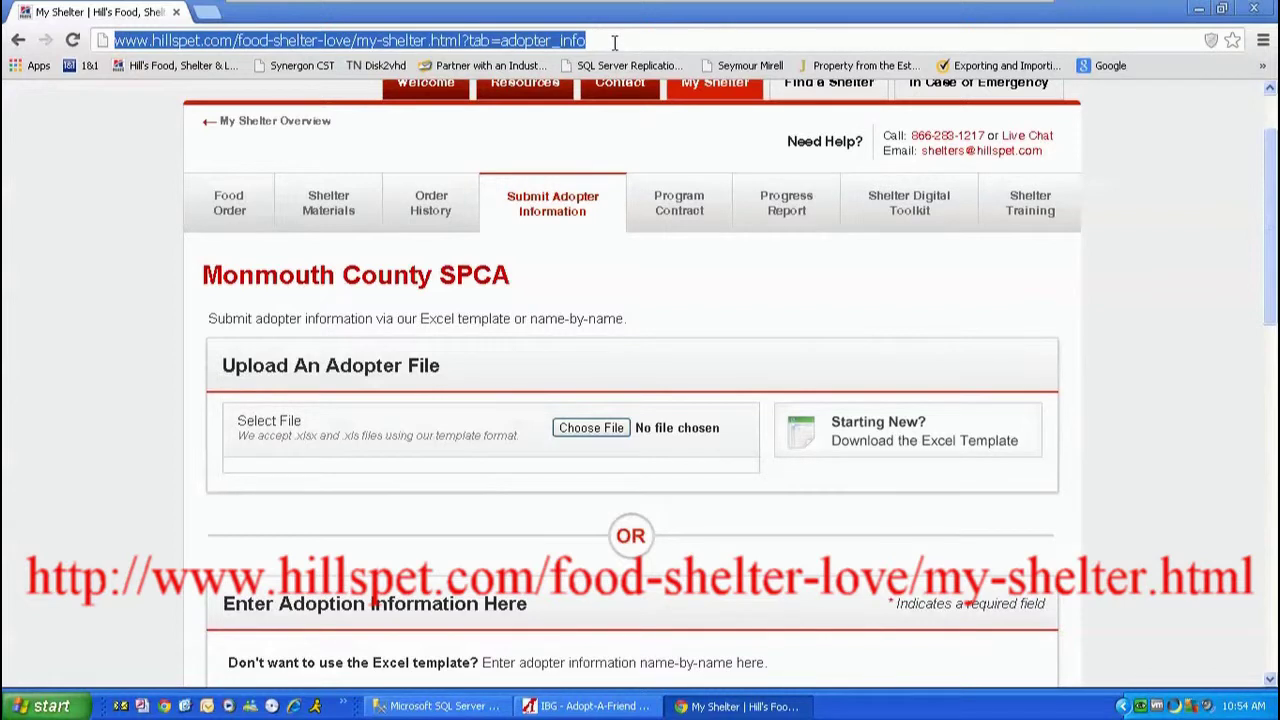
click(885, 438)
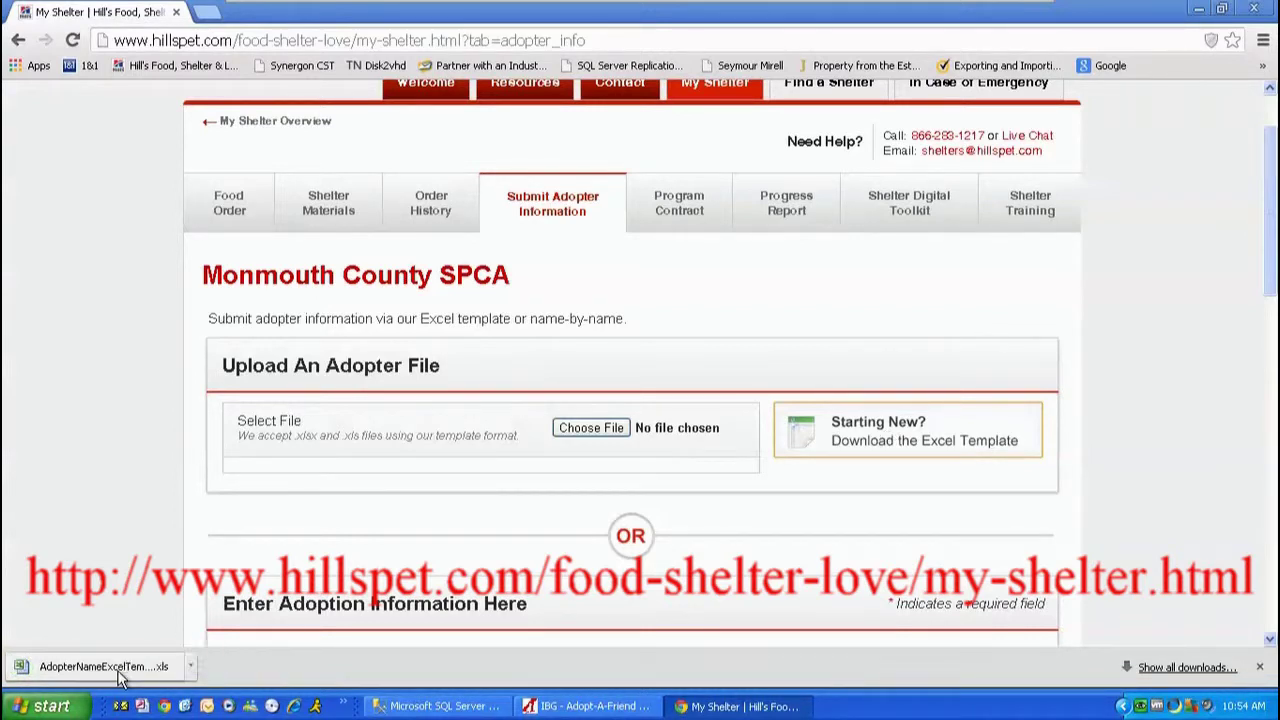
right_click(120, 678)
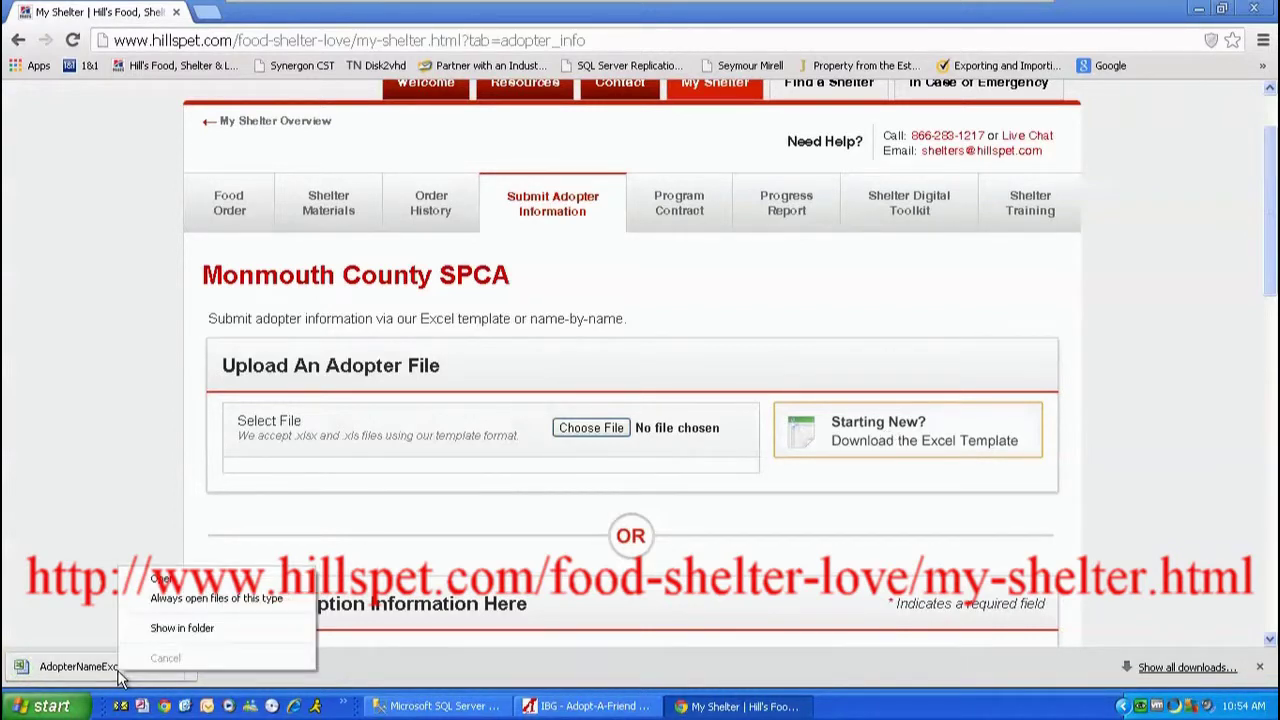
click(192, 630)
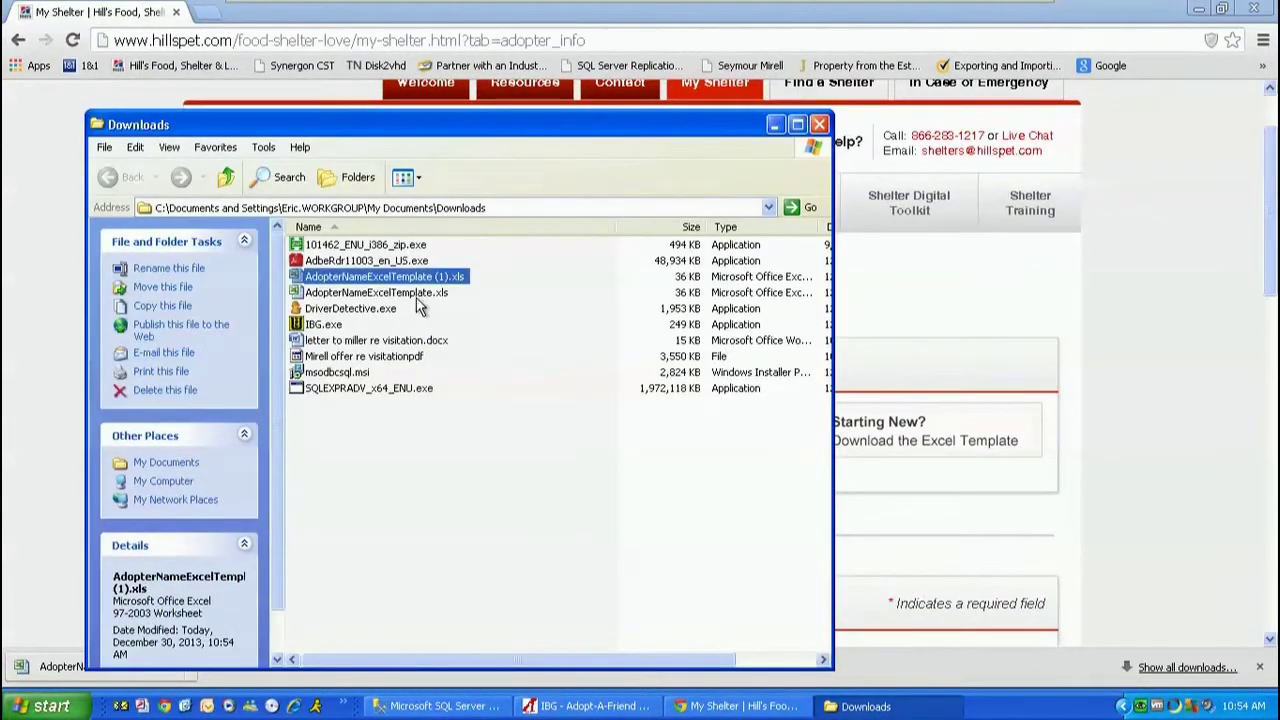
Copy AdopterNameExcelTemplate.xls from the Downloads folder to the desktop, clearing the open windows out of the way
right_click(418, 300)
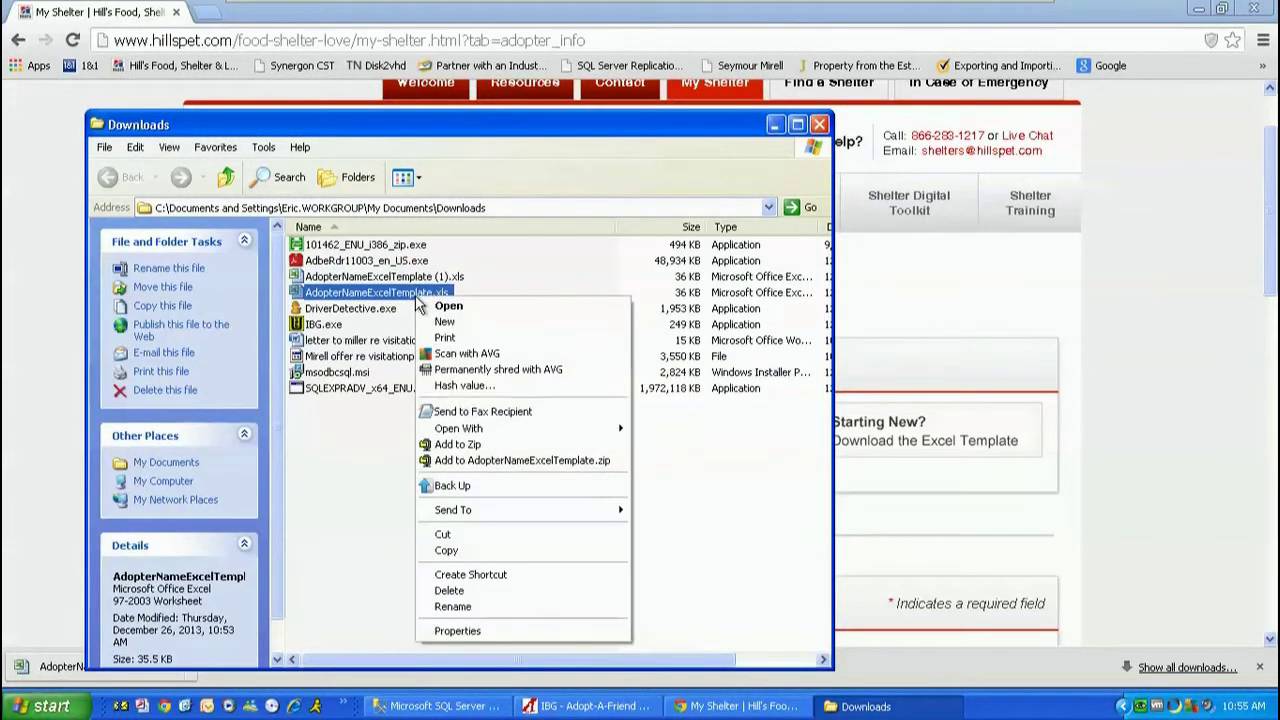
click(447, 550)
click(1198, 9)
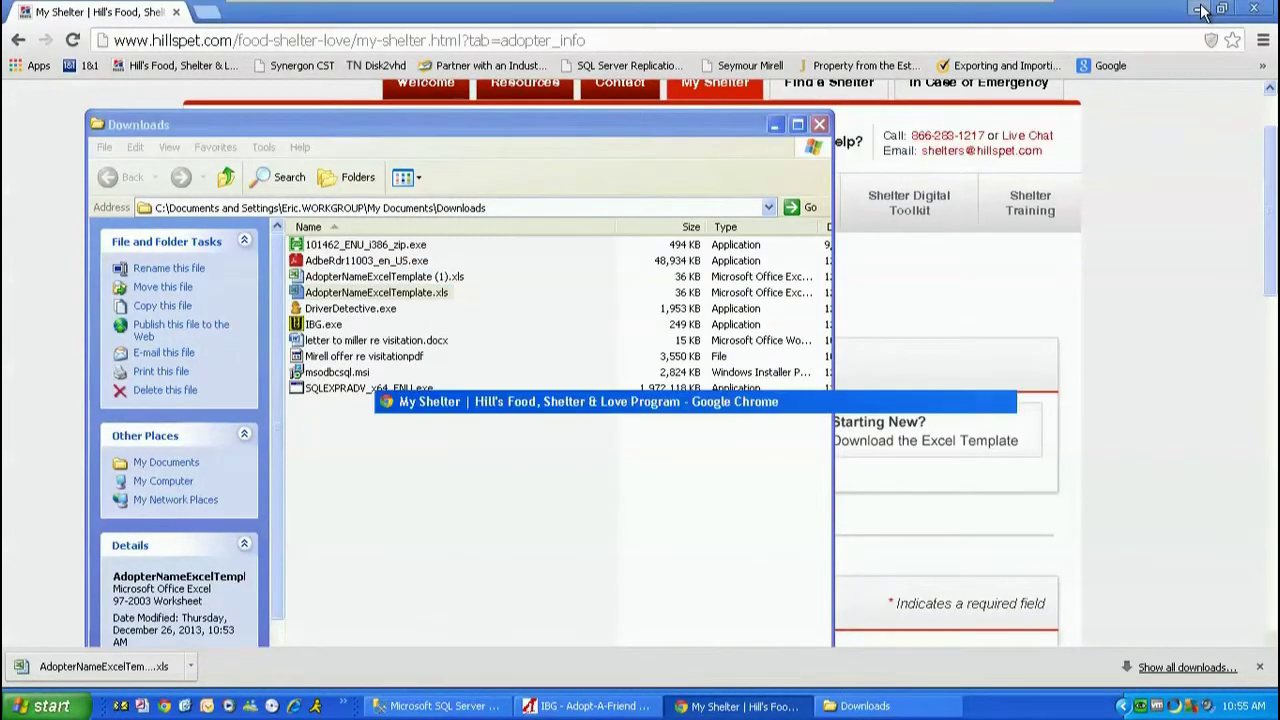
click(1219, 13)
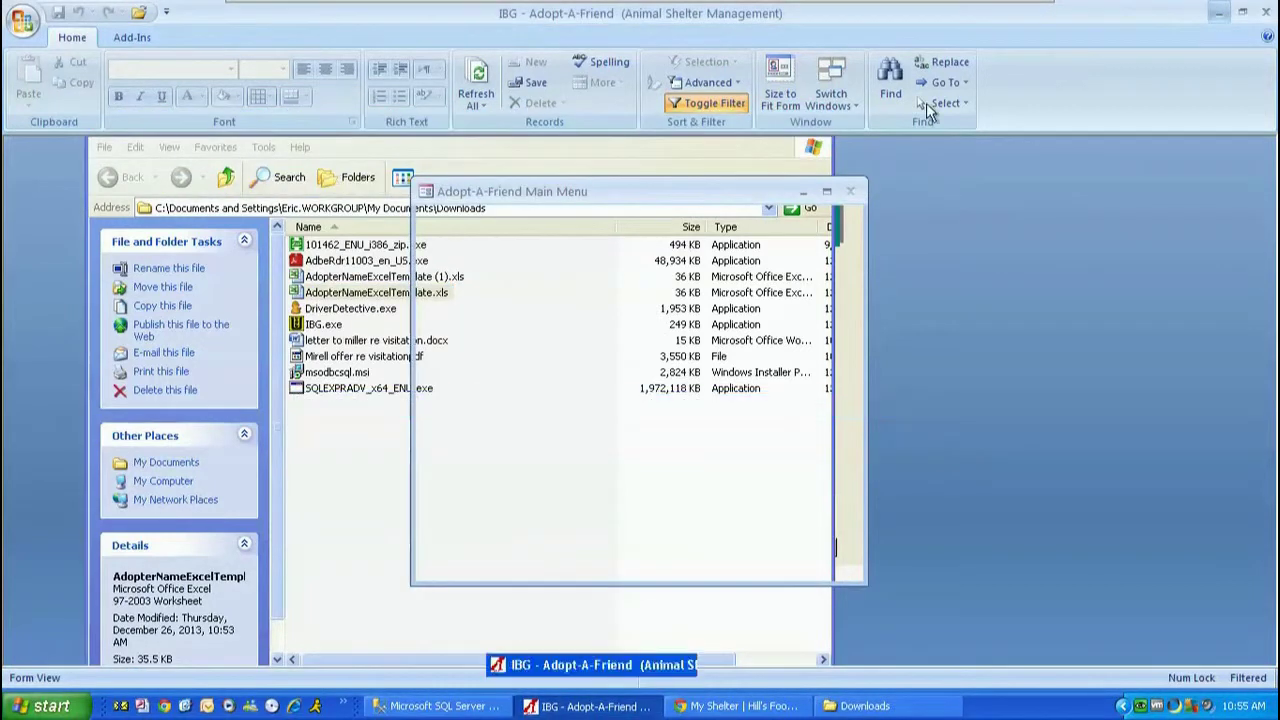
click(819, 124)
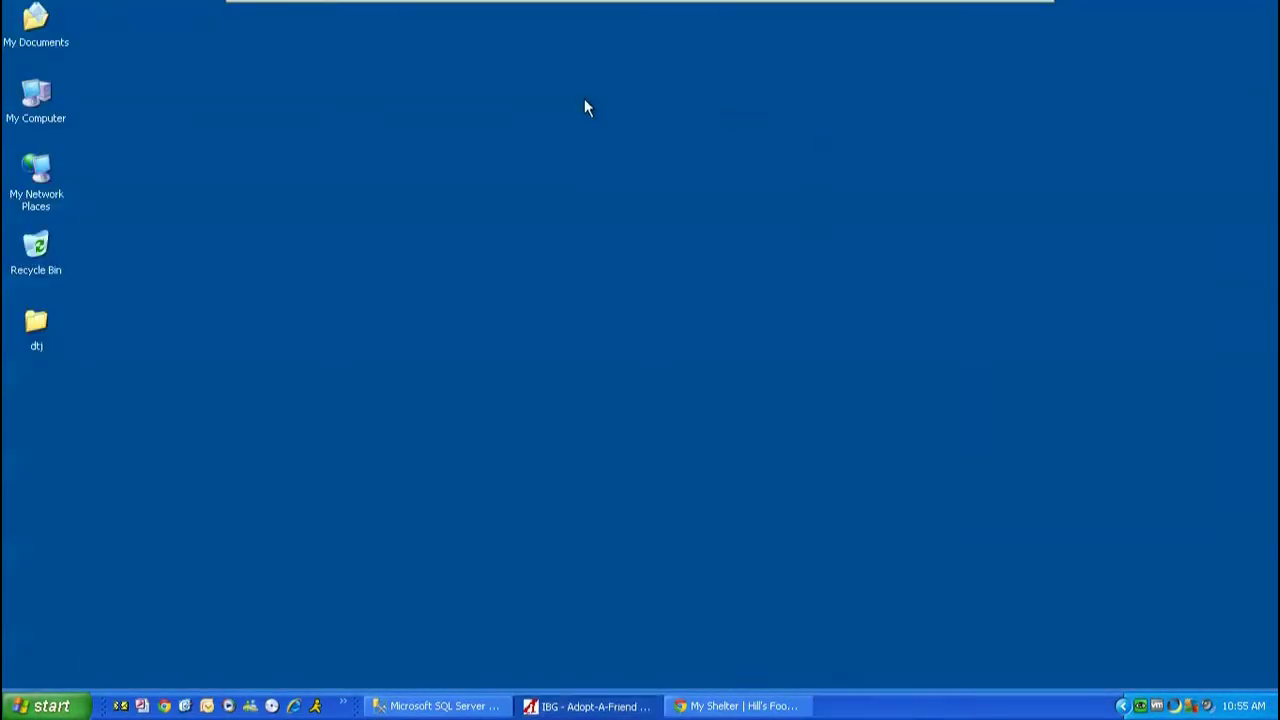
right_click(514, 106)
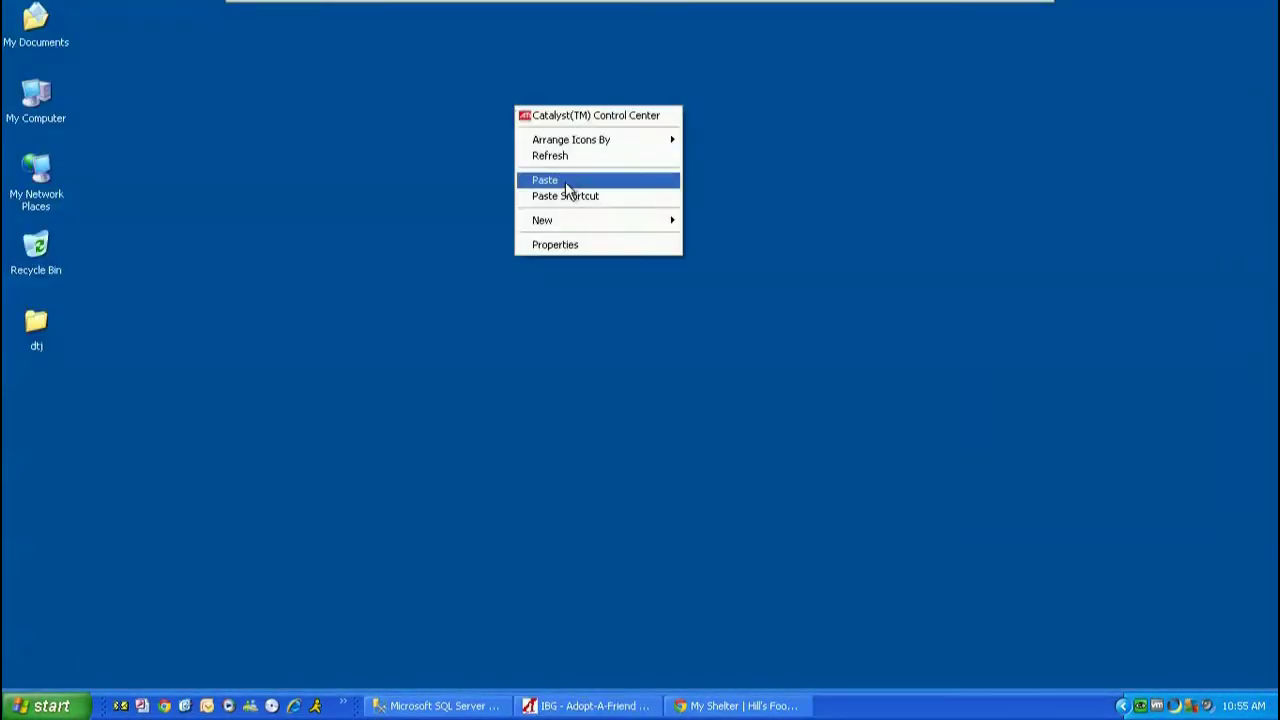
click(568, 180)
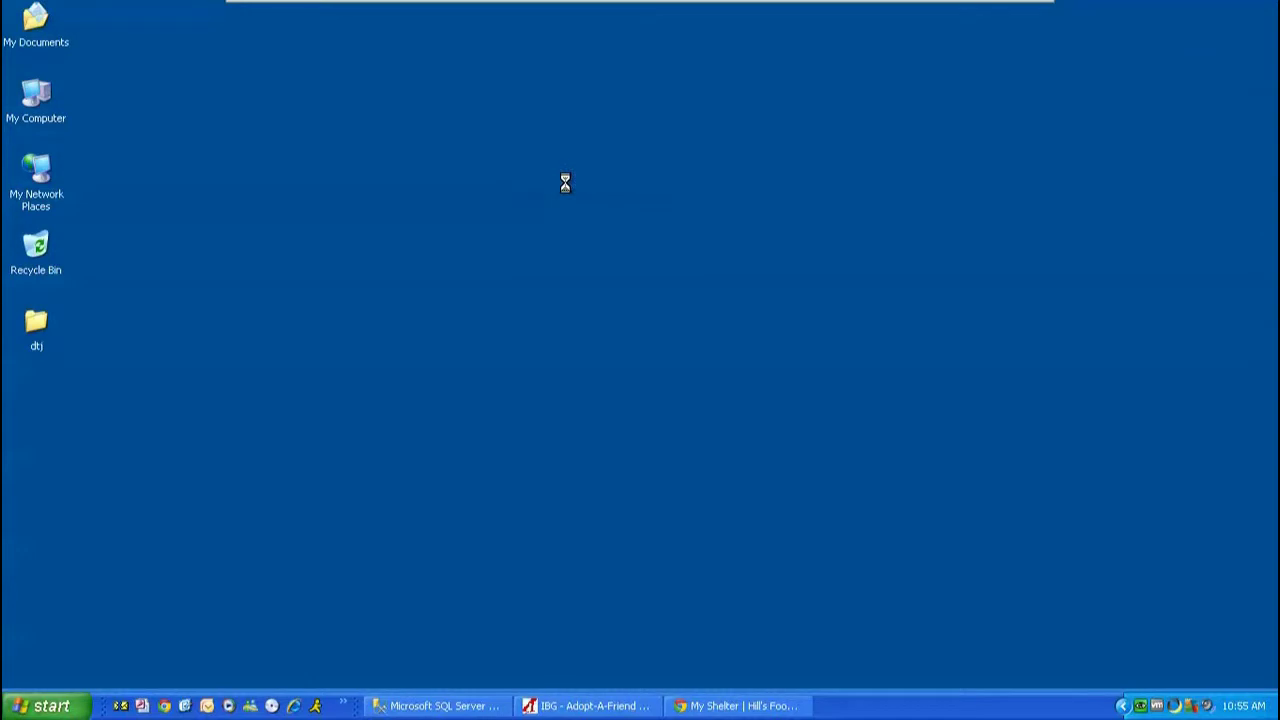
click(184, 518)
click(40, 398)
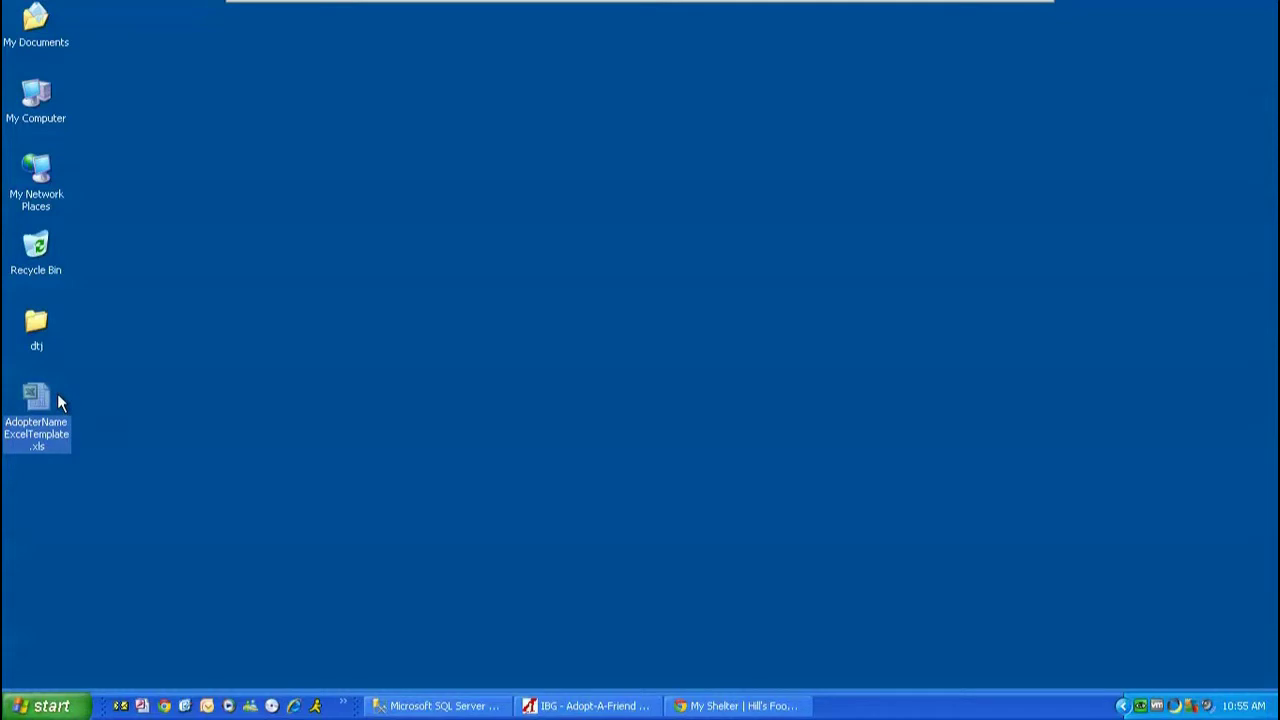
Switch to Adopt-A-Friend and open the Analysis Reports form from the Financial/Management section
click(598, 706)
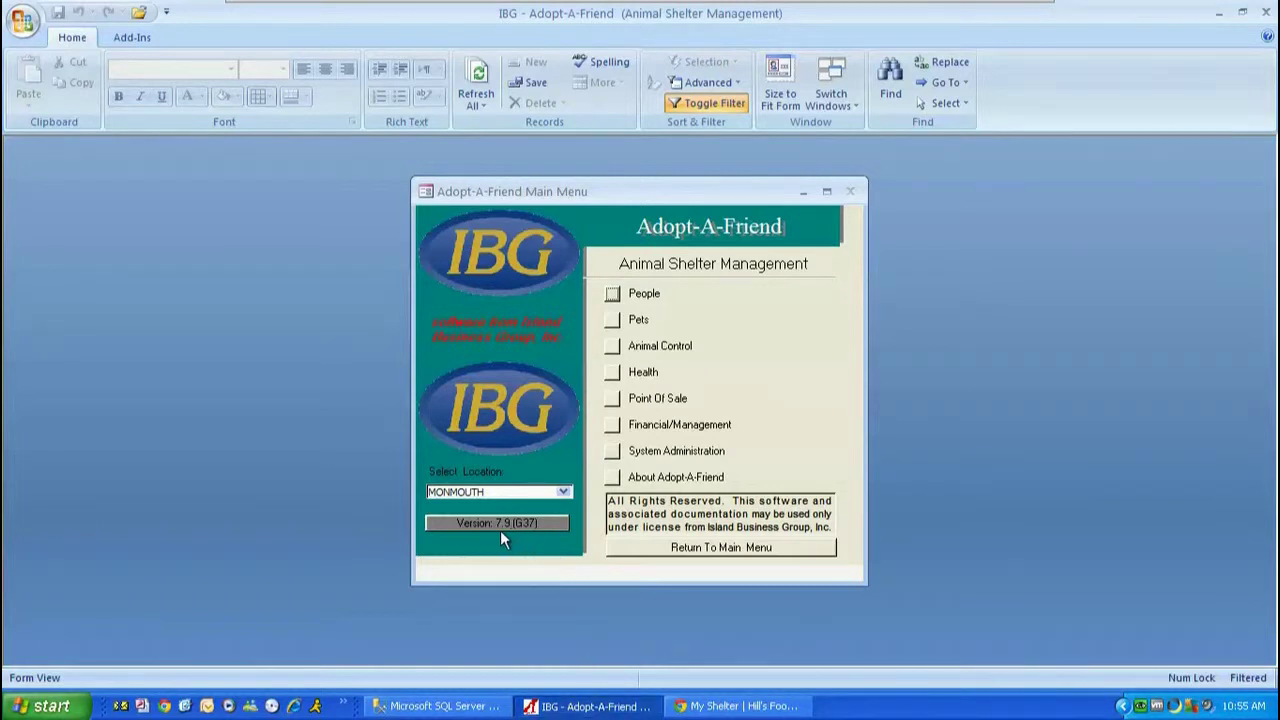
drag(498, 526, 542, 528)
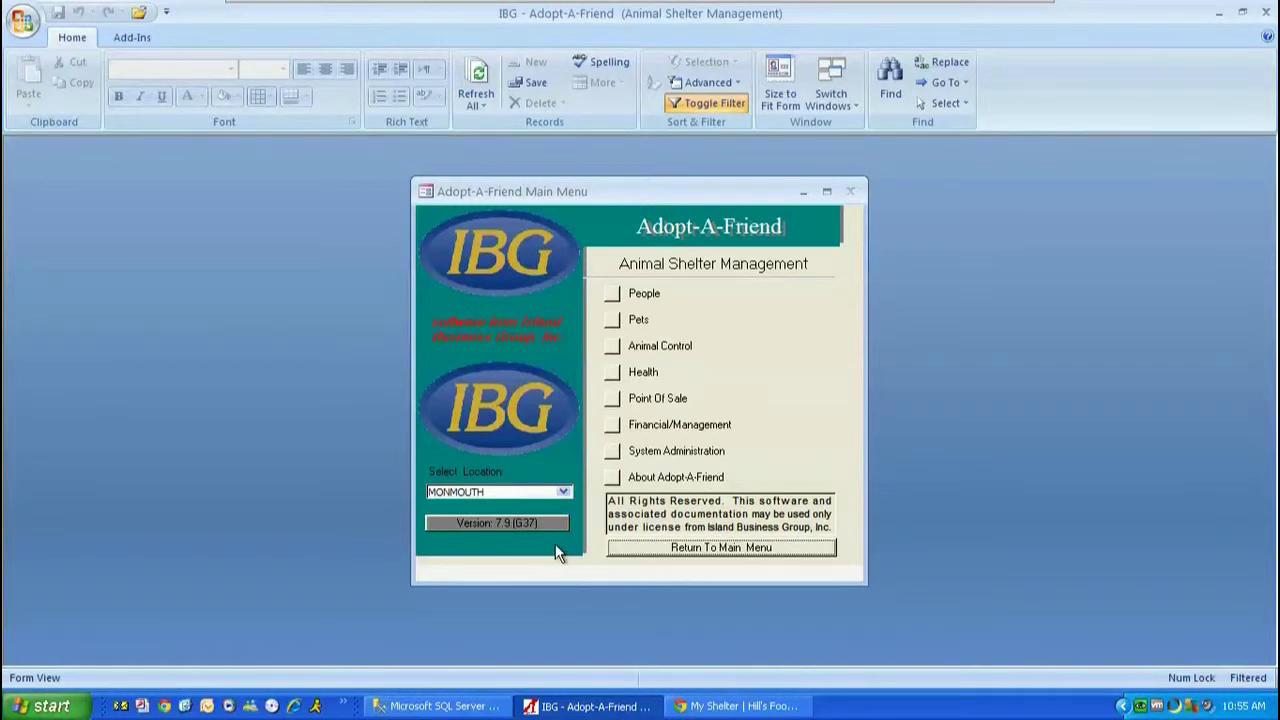
click(613, 428)
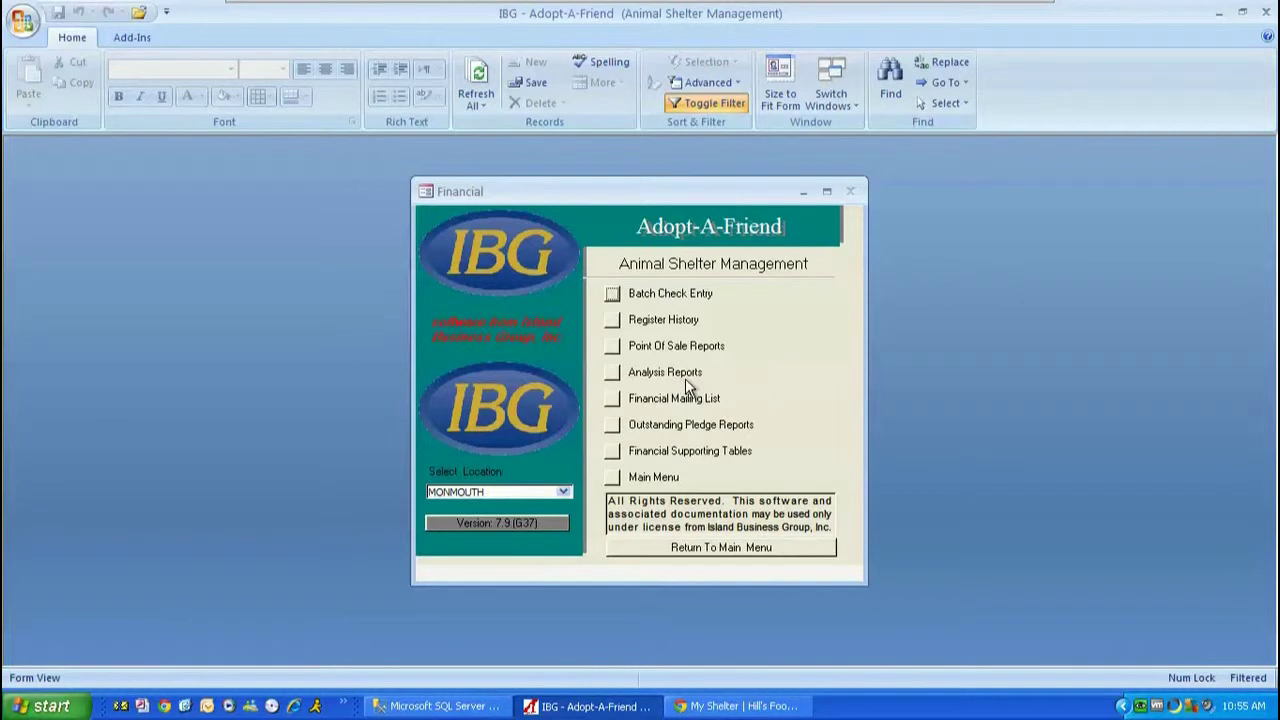
click(610, 378)
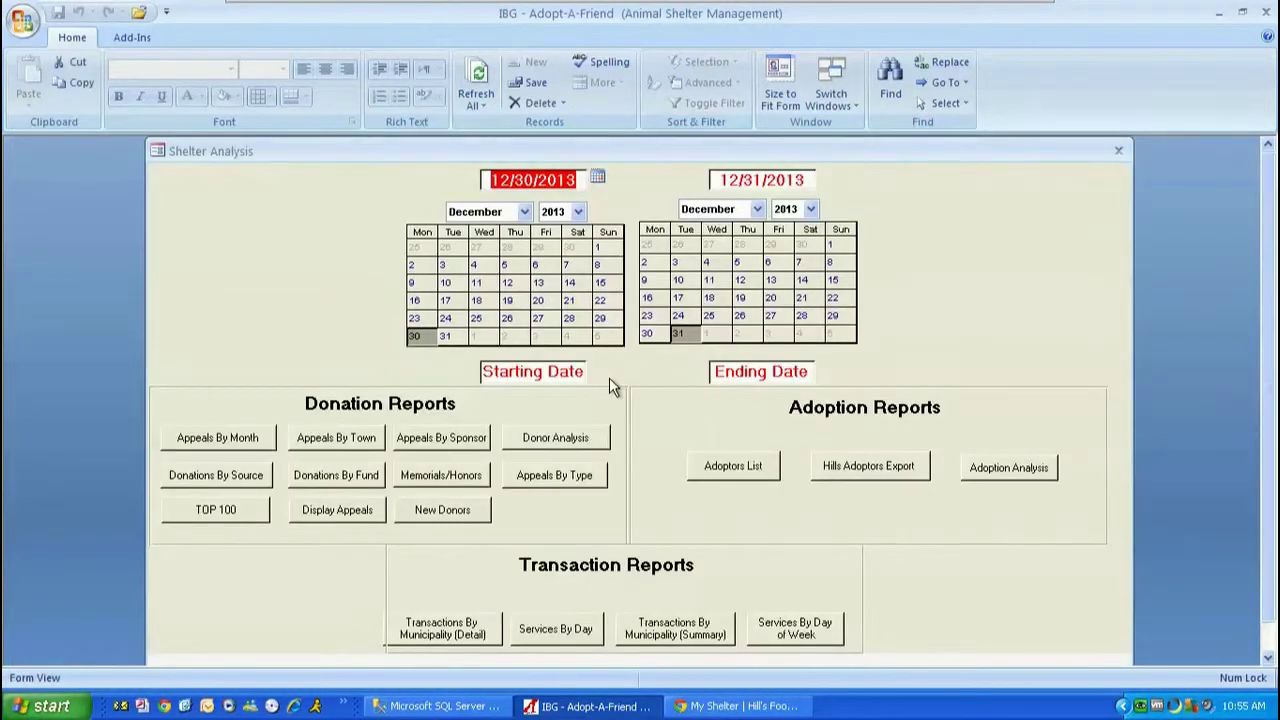
Set the report's starting date to 11/01/2013 and its ending date to 11/30/2013
click(521, 212)
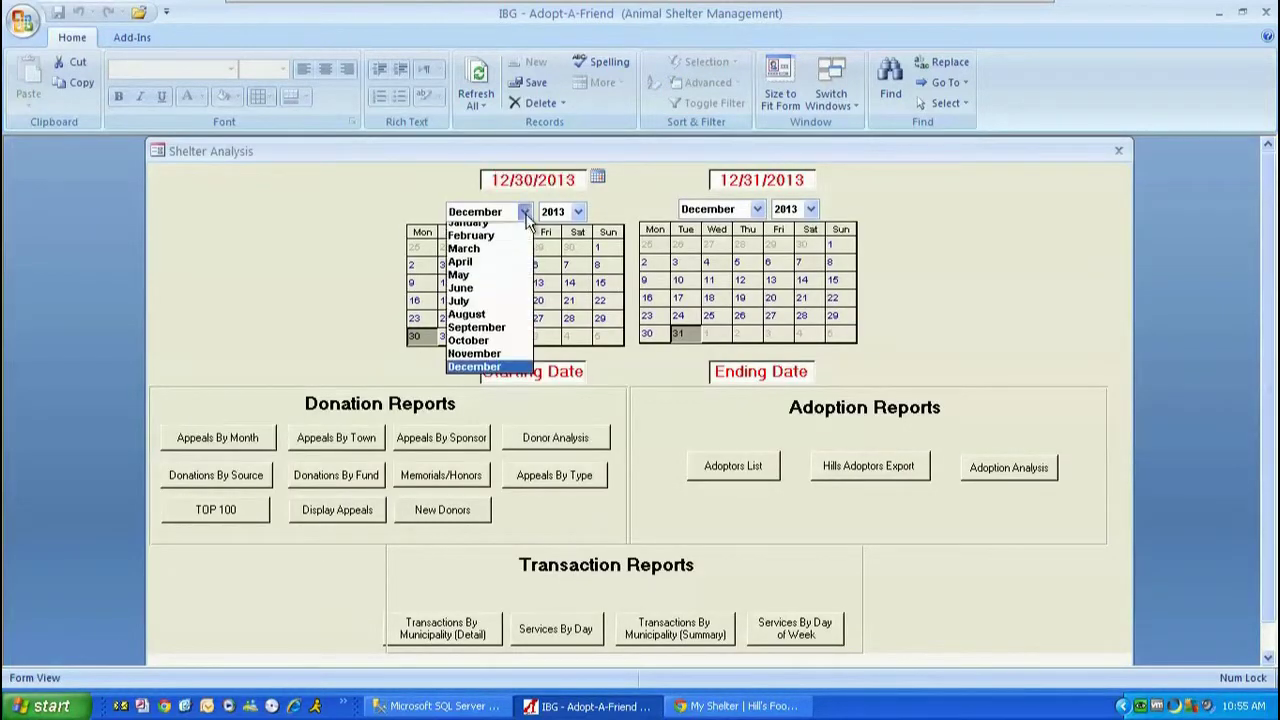
click(503, 361)
click(548, 249)
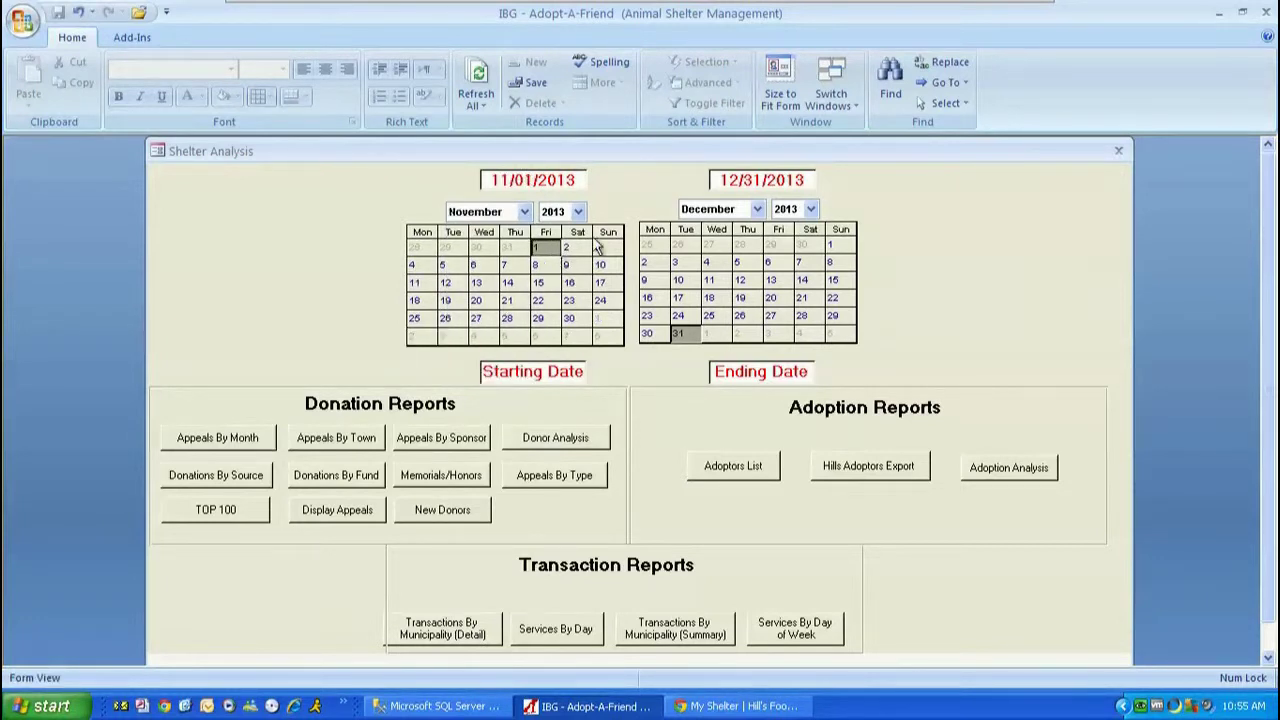
click(758, 209)
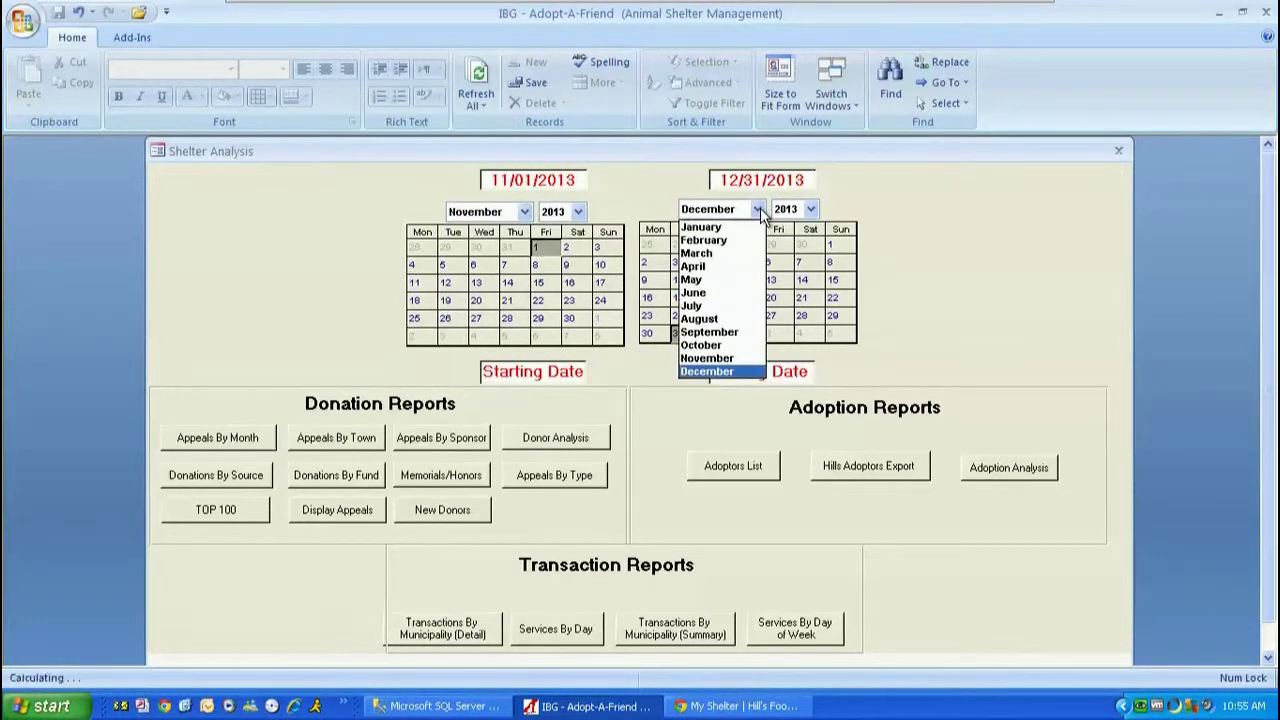
click(745, 355)
click(818, 316)
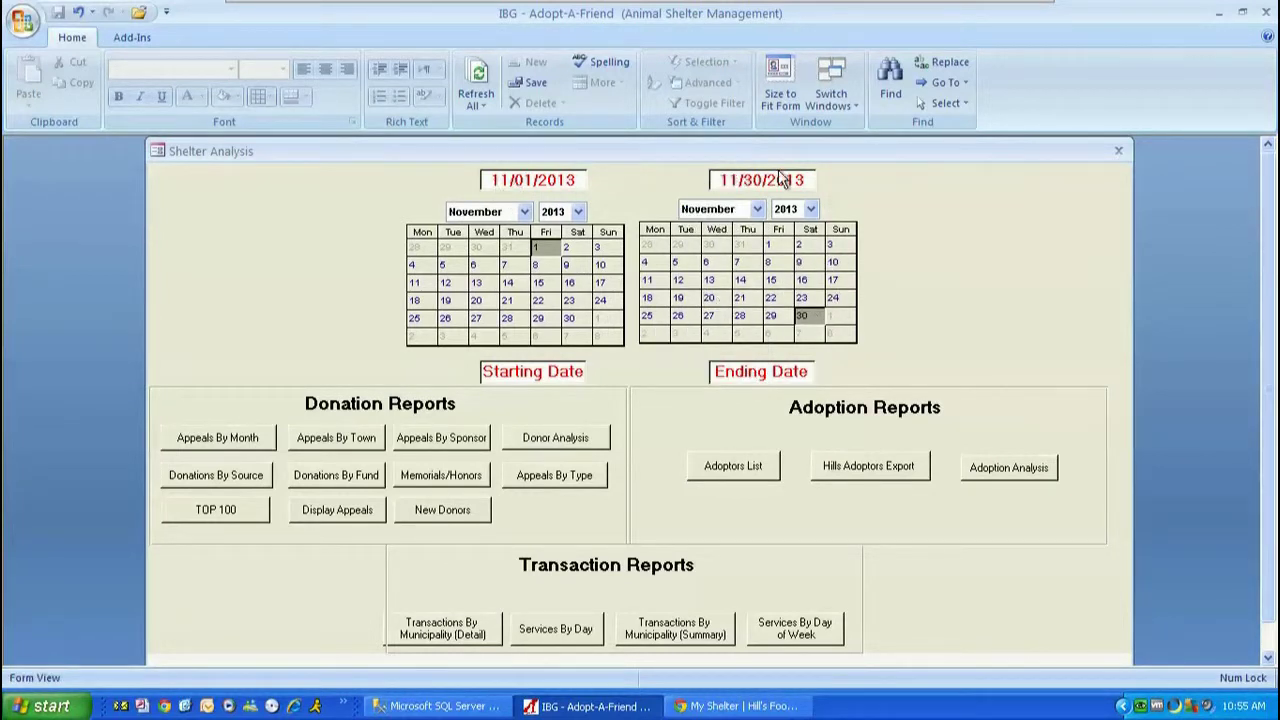
Run the Hills Adoptors Export and enter the shelter's SAP ID for the sapid parameter
click(866, 474)
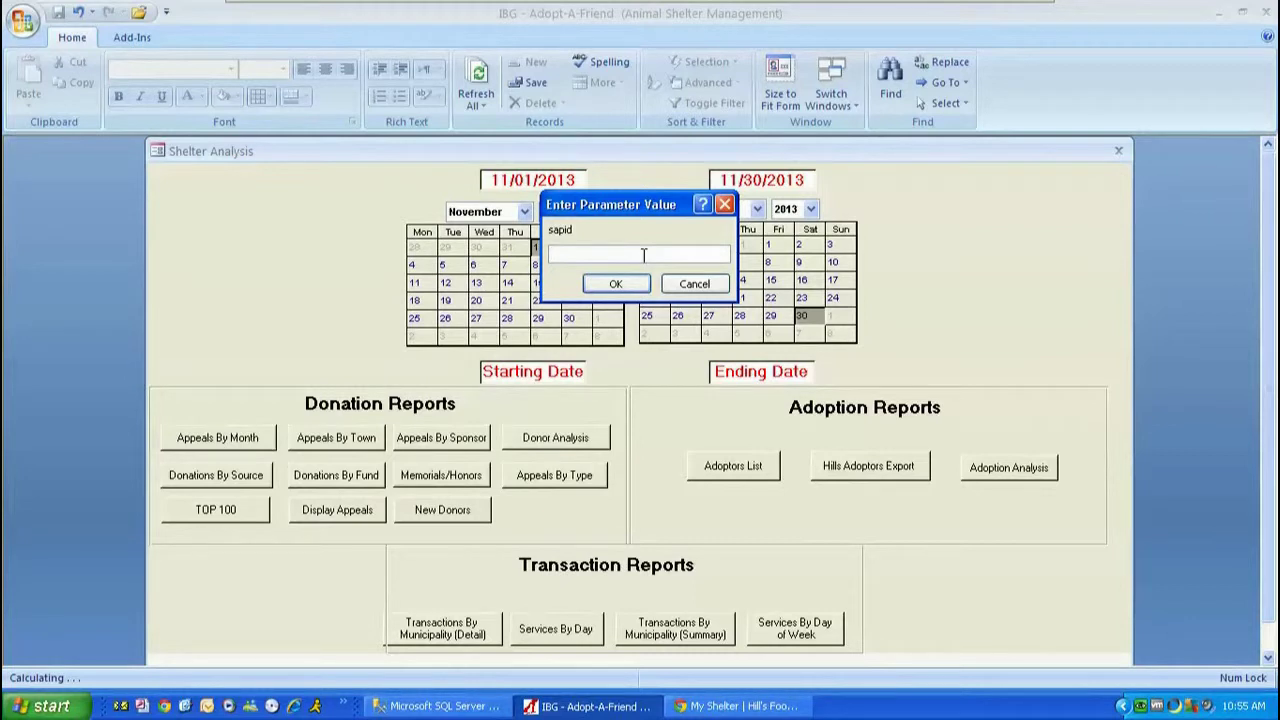
text(694176)
click(626, 284)
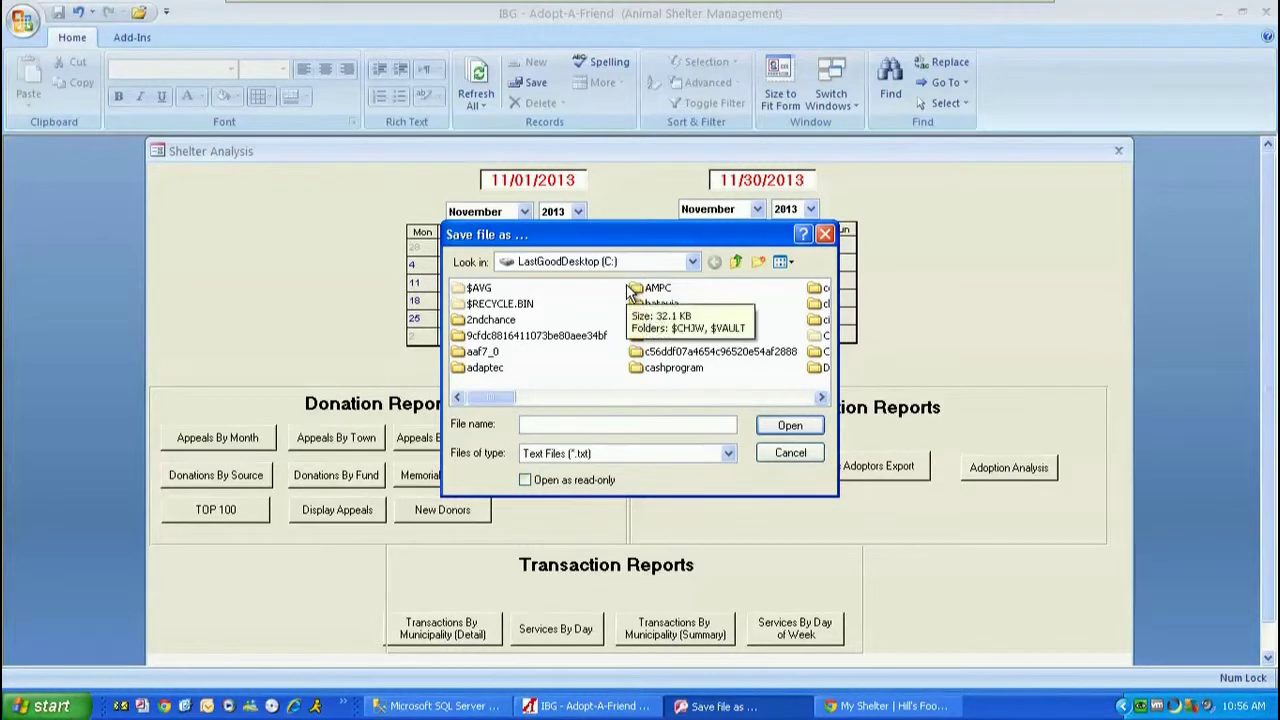
Save the export to the Desktop as a text file named hillsnov2013
click(692, 264)
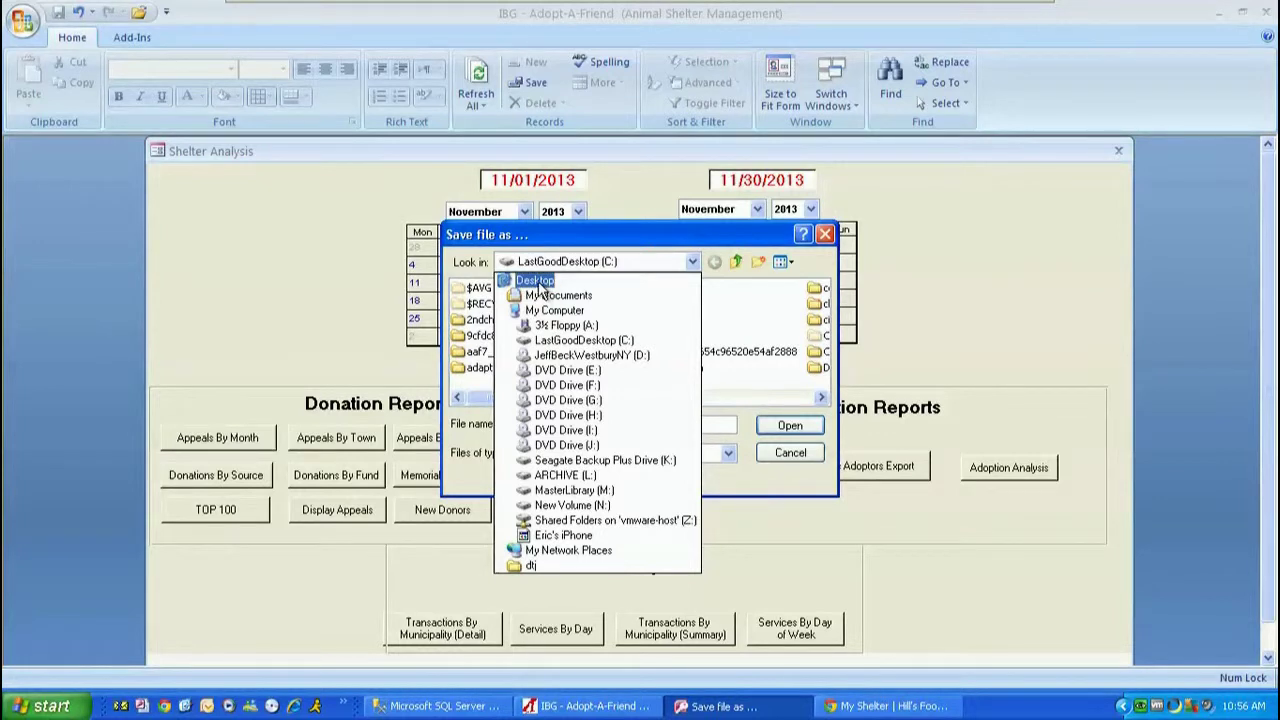
click(540, 285)
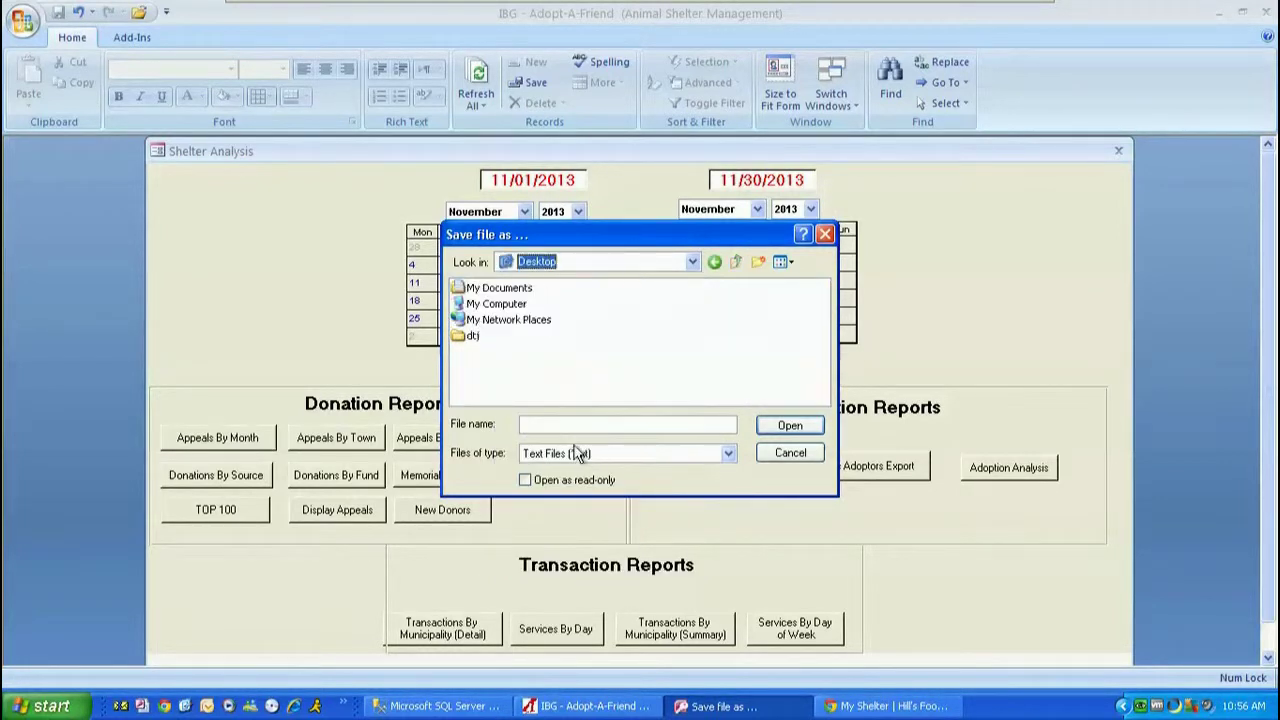
click(568, 424)
text(h)
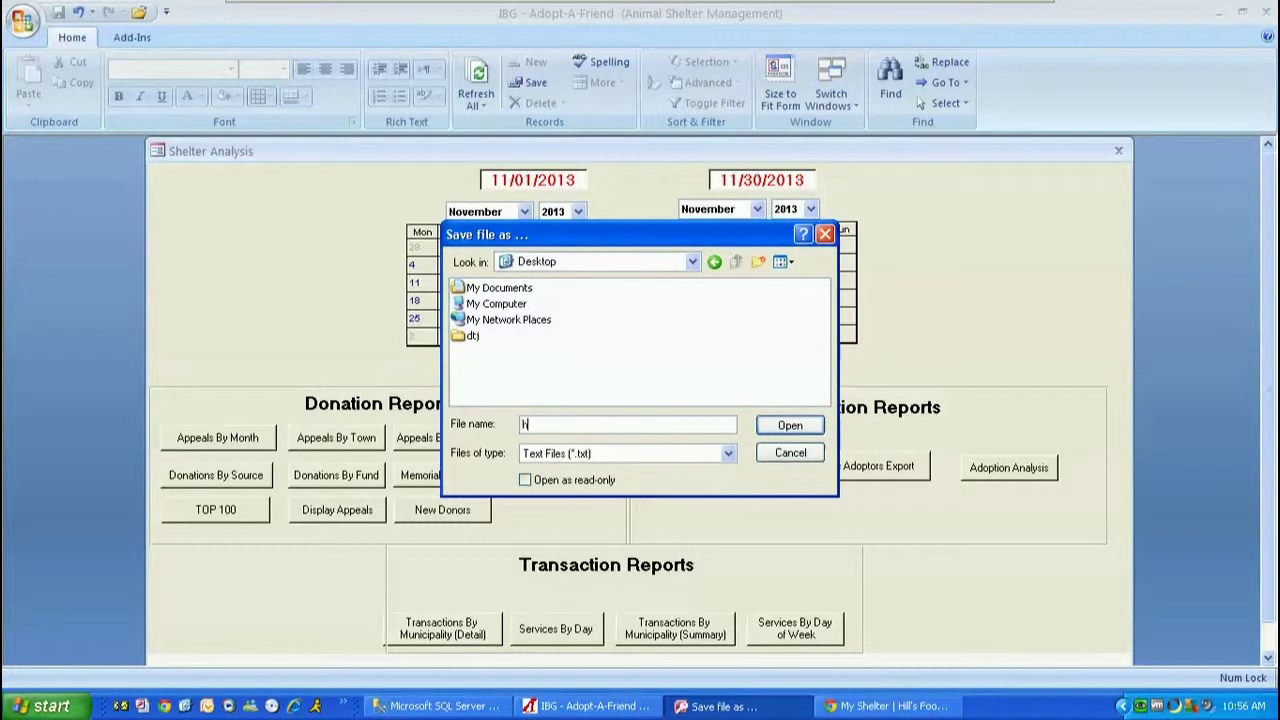
text(illsnov2013)
click(790, 426)
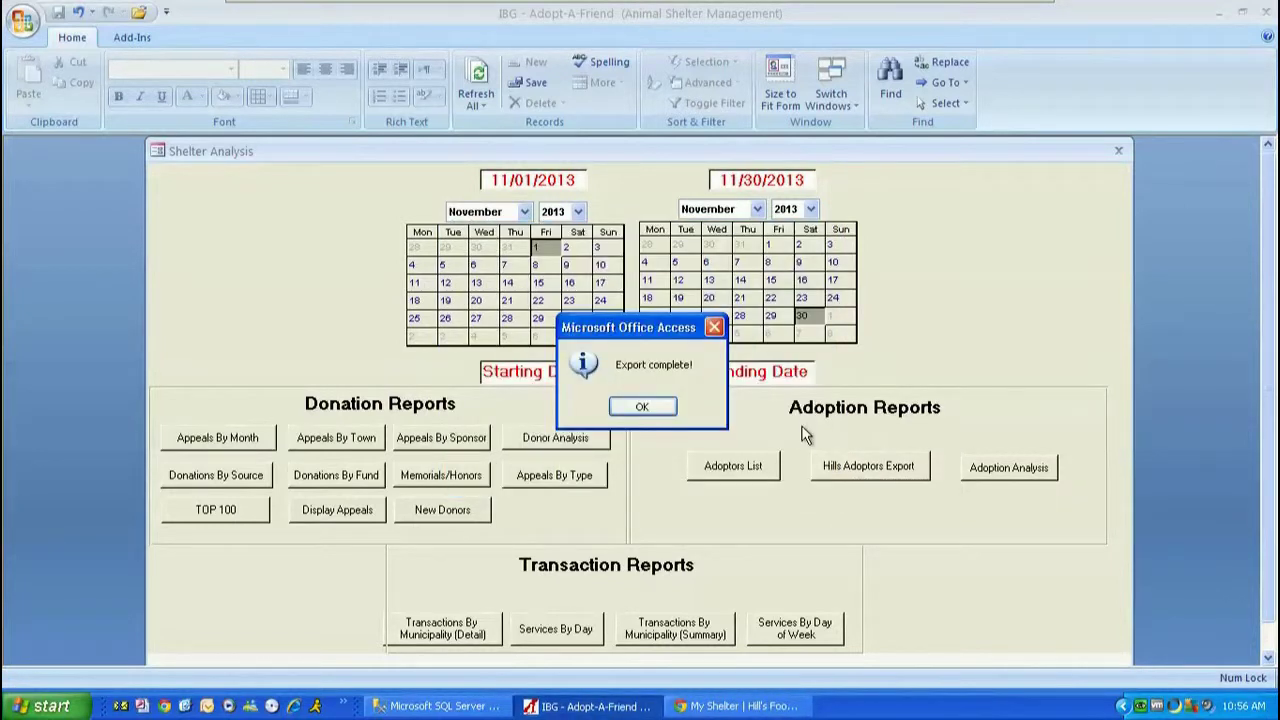
click(657, 406)
Return to the desktop and move the AdopterNameExcelTemplate.xls icon between My Network Places and the Recycle Bin
click(1221, 17)
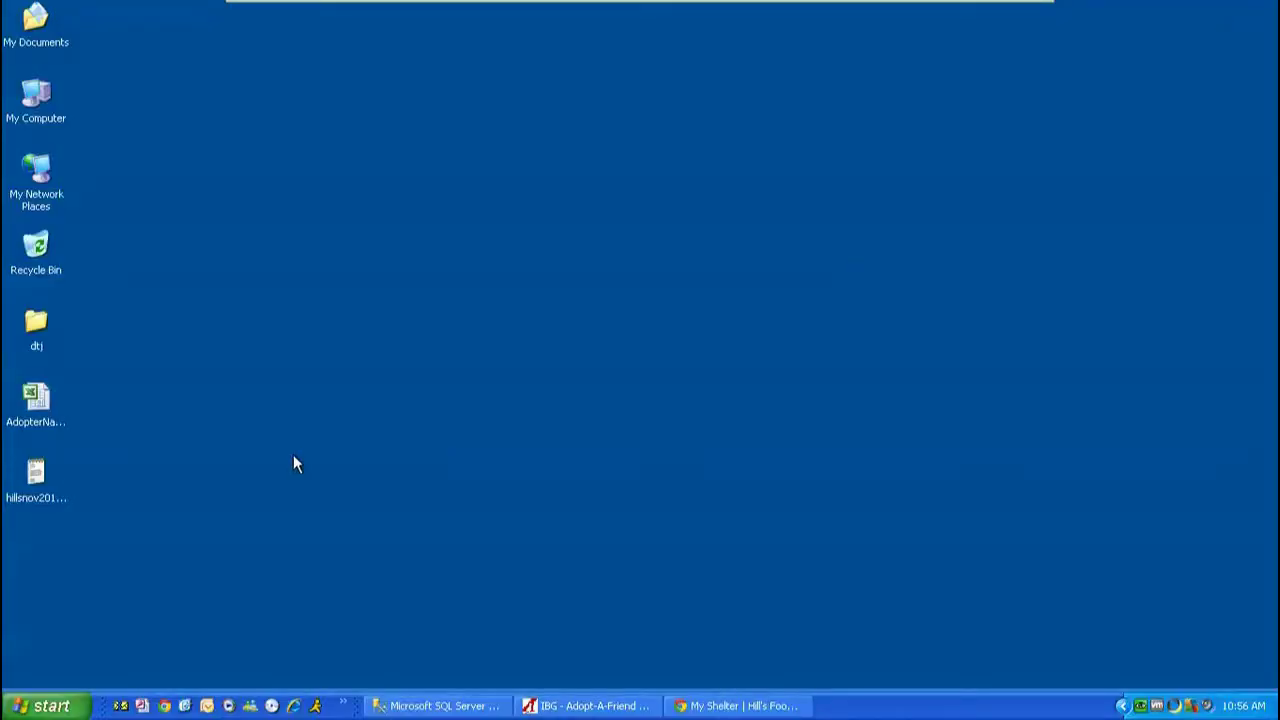
drag(63, 399, 297, 306)
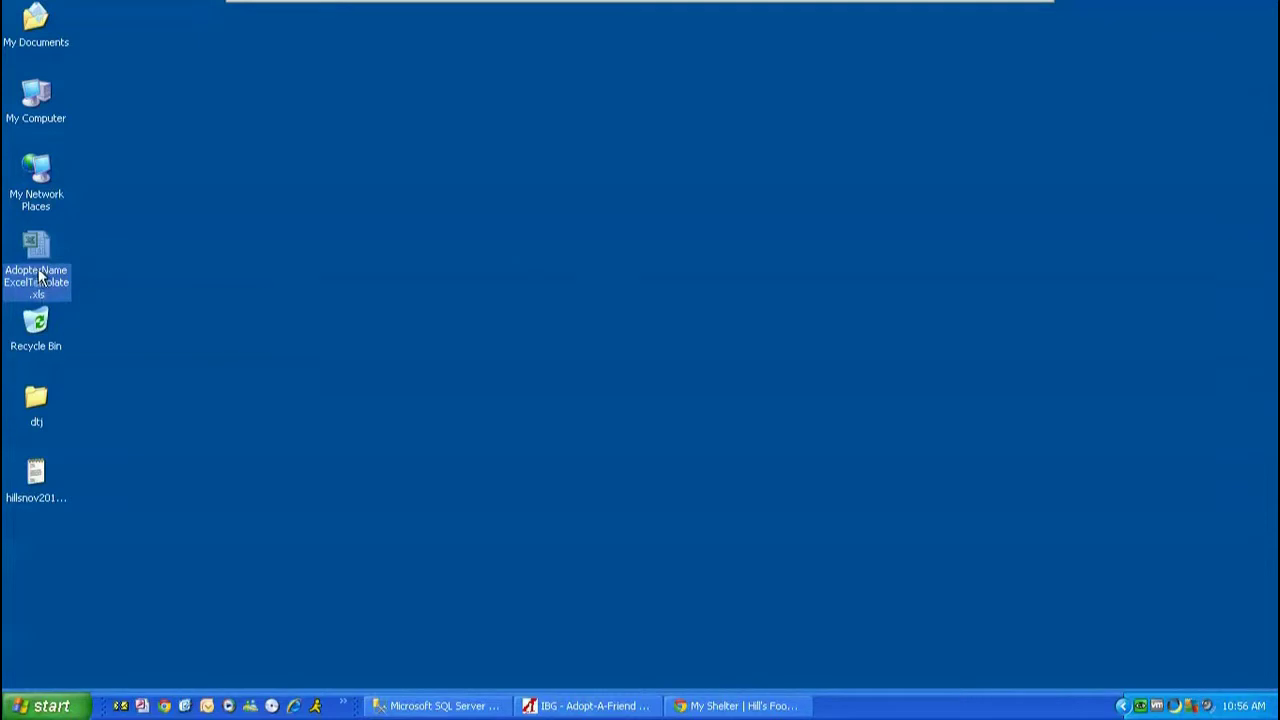
click(36, 485)
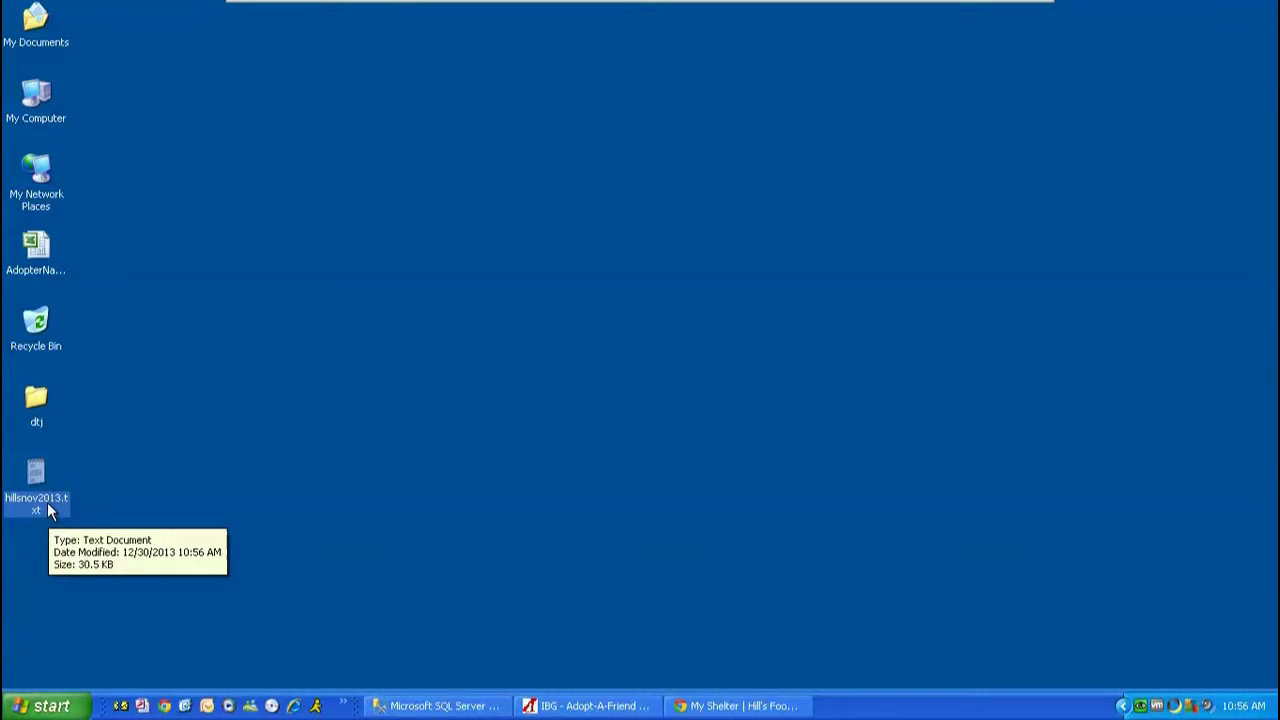
click(44, 258)
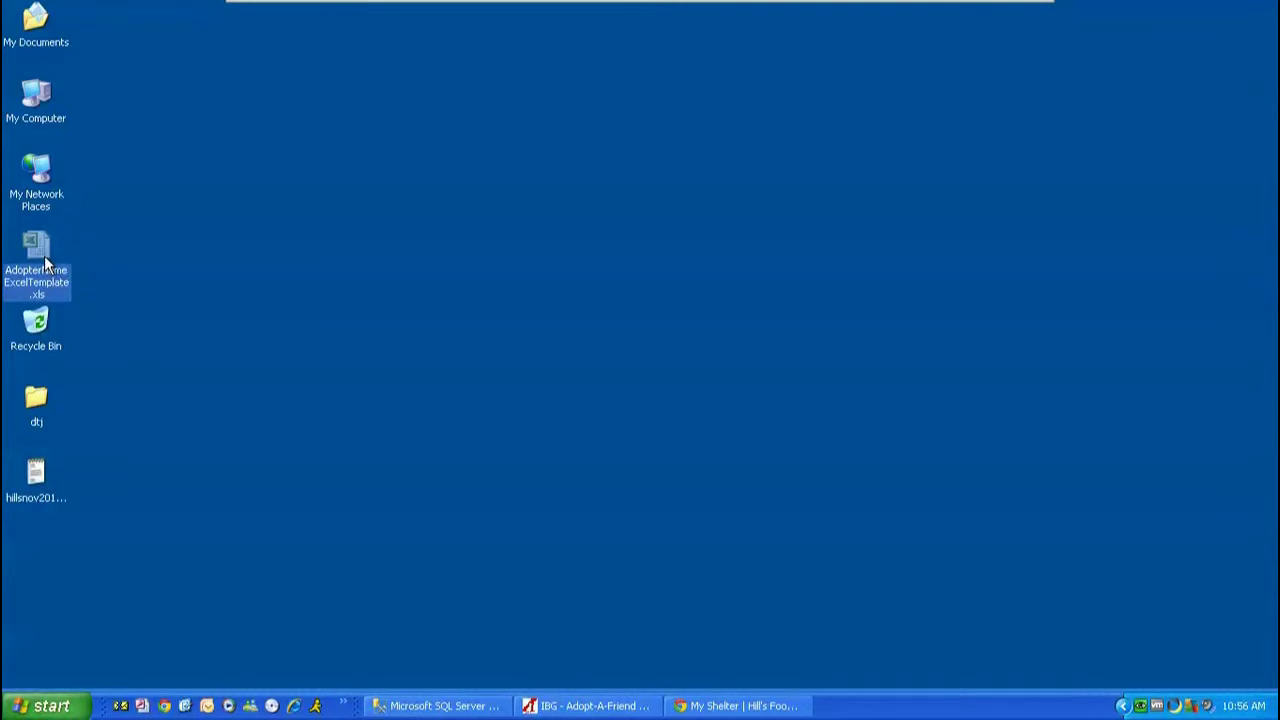
click(52, 498)
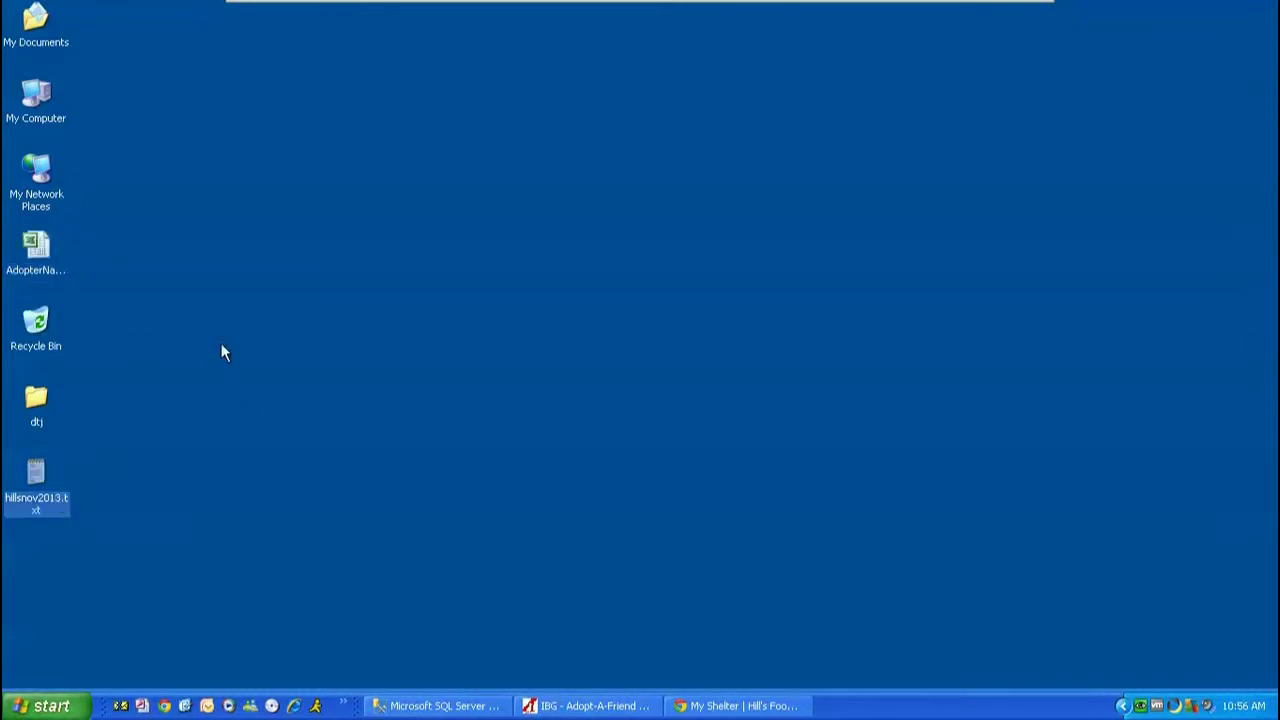
click(38, 270)
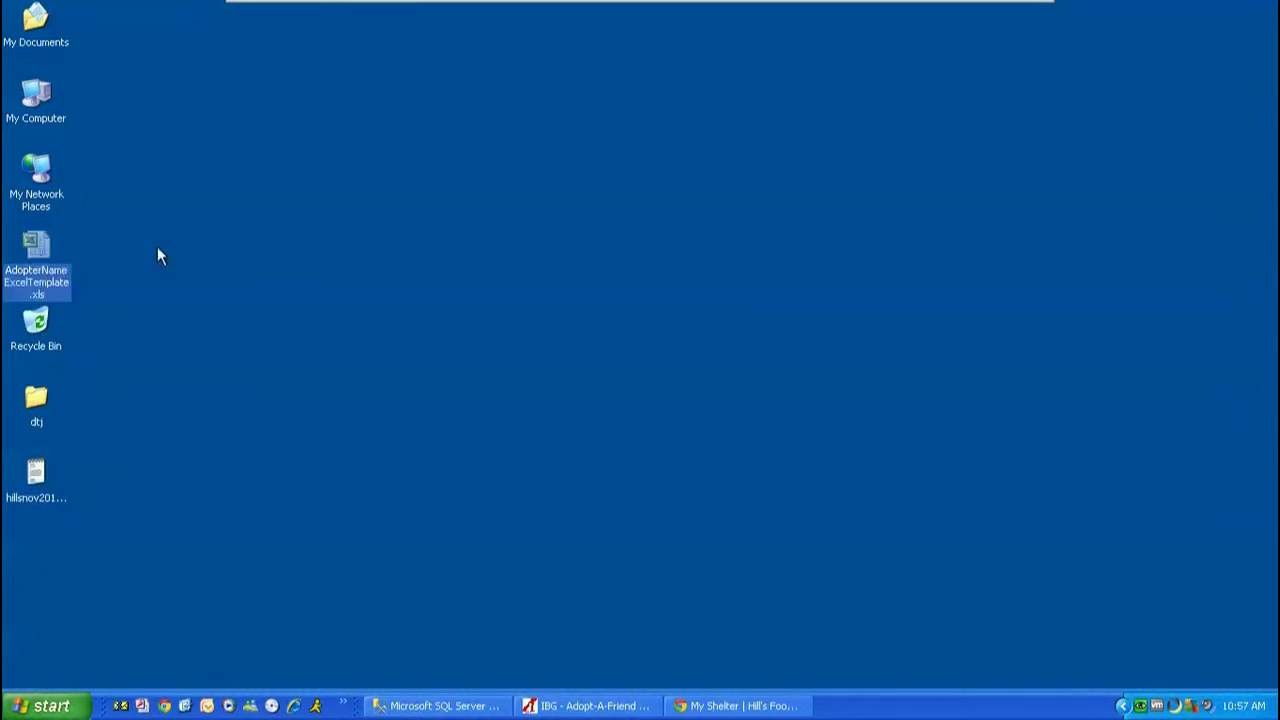
Open AdopterNameExcelTemplate.xls from the desktop in Excel and maximize its workbook window
double_click(37, 268)
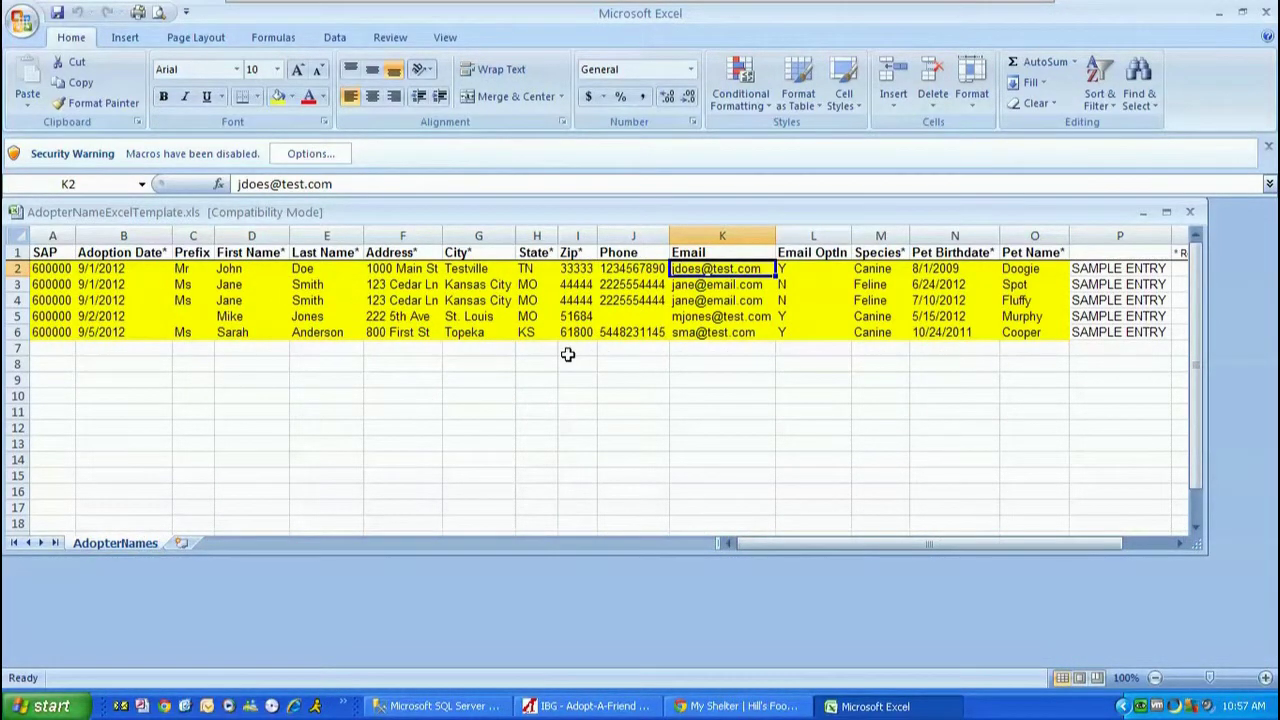
click(1167, 214)
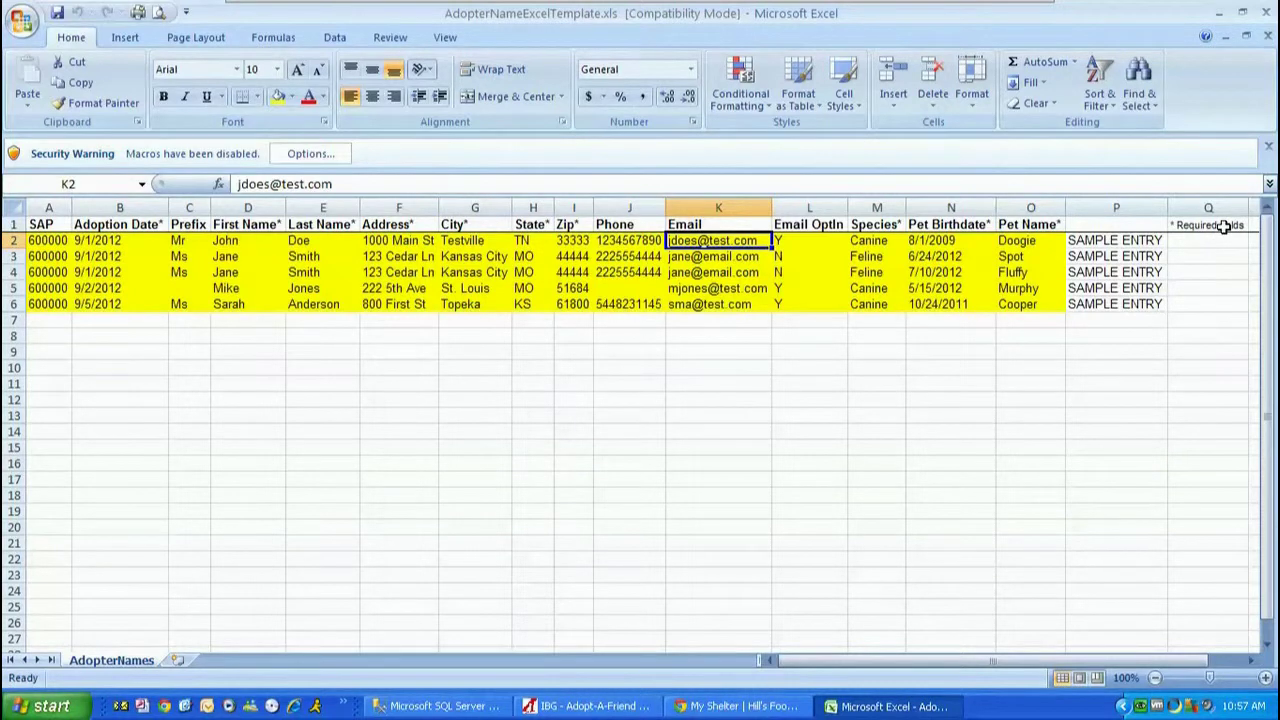
Start a text import at row 7, below the sample entries, using hillsnov2013.txt from the Desktop
click(14, 319)
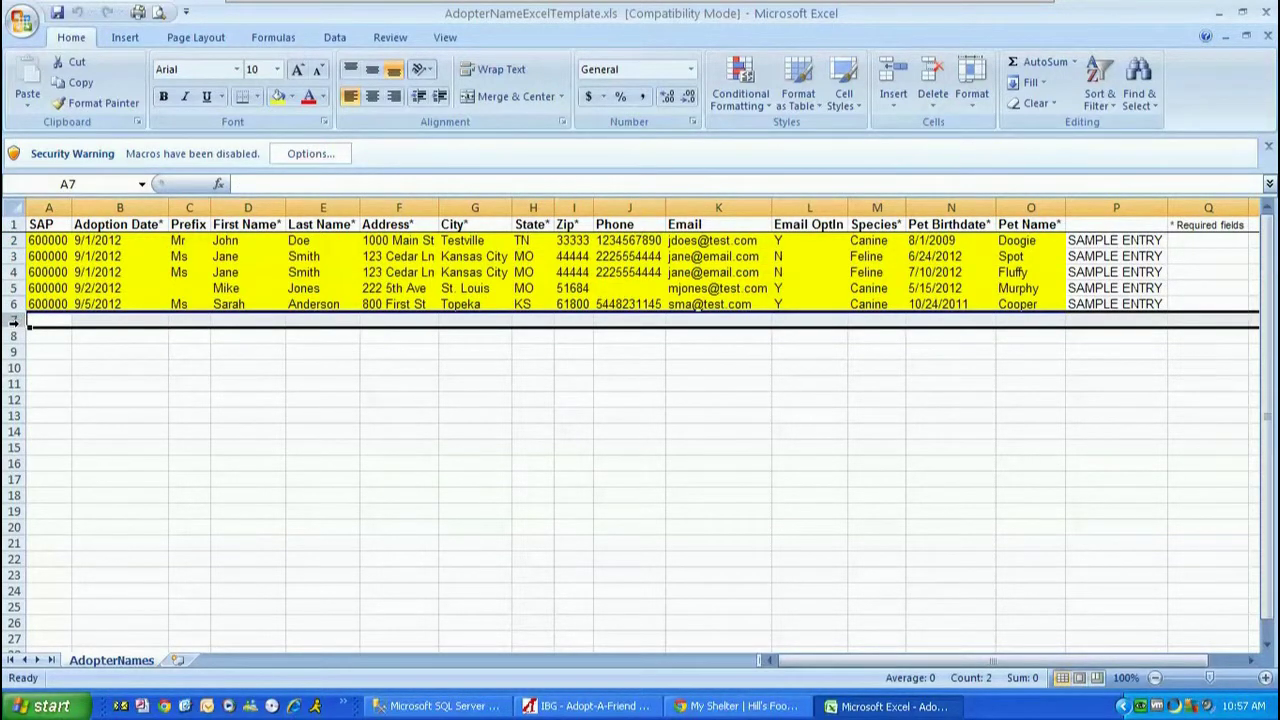
click(336, 38)
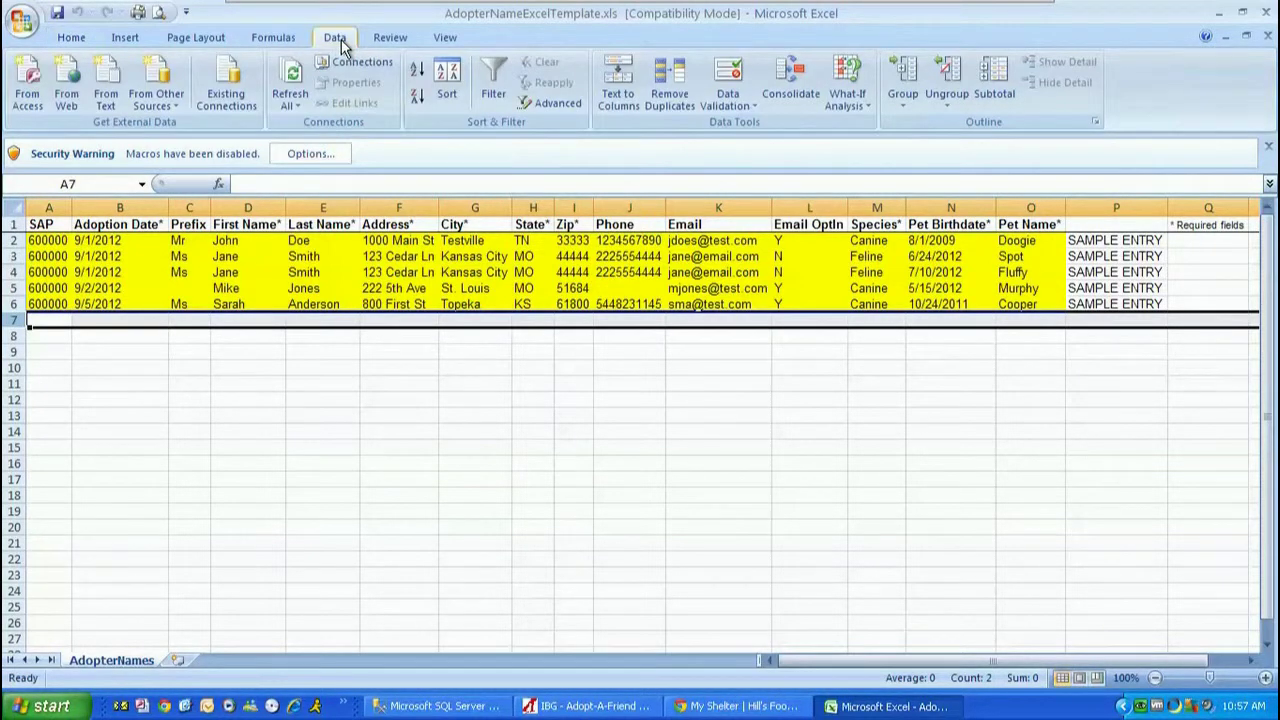
click(110, 100)
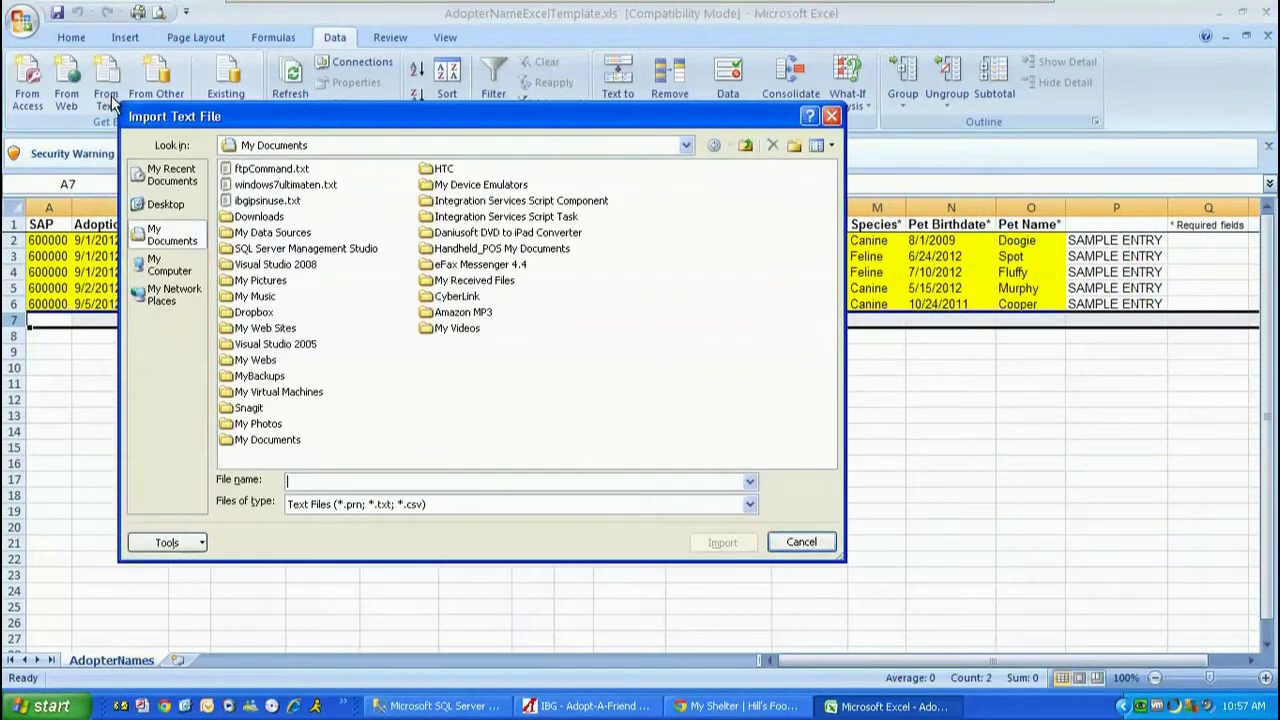
click(164, 208)
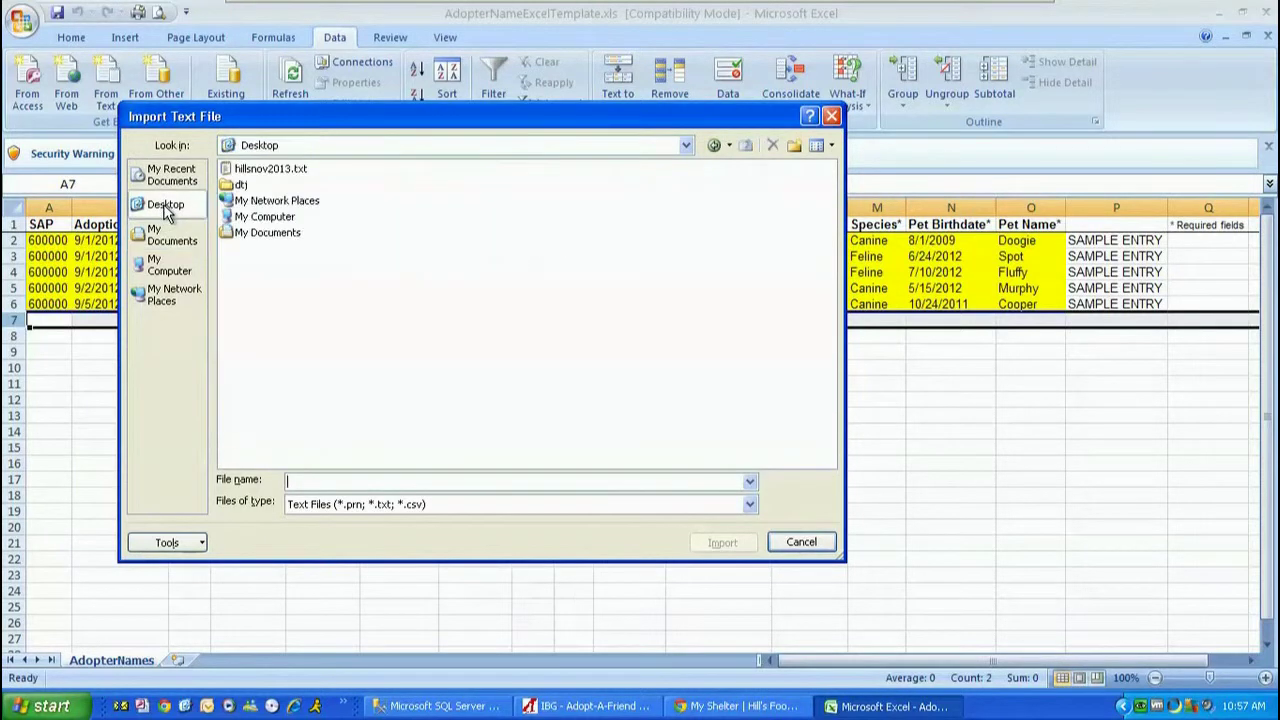
click(245, 172)
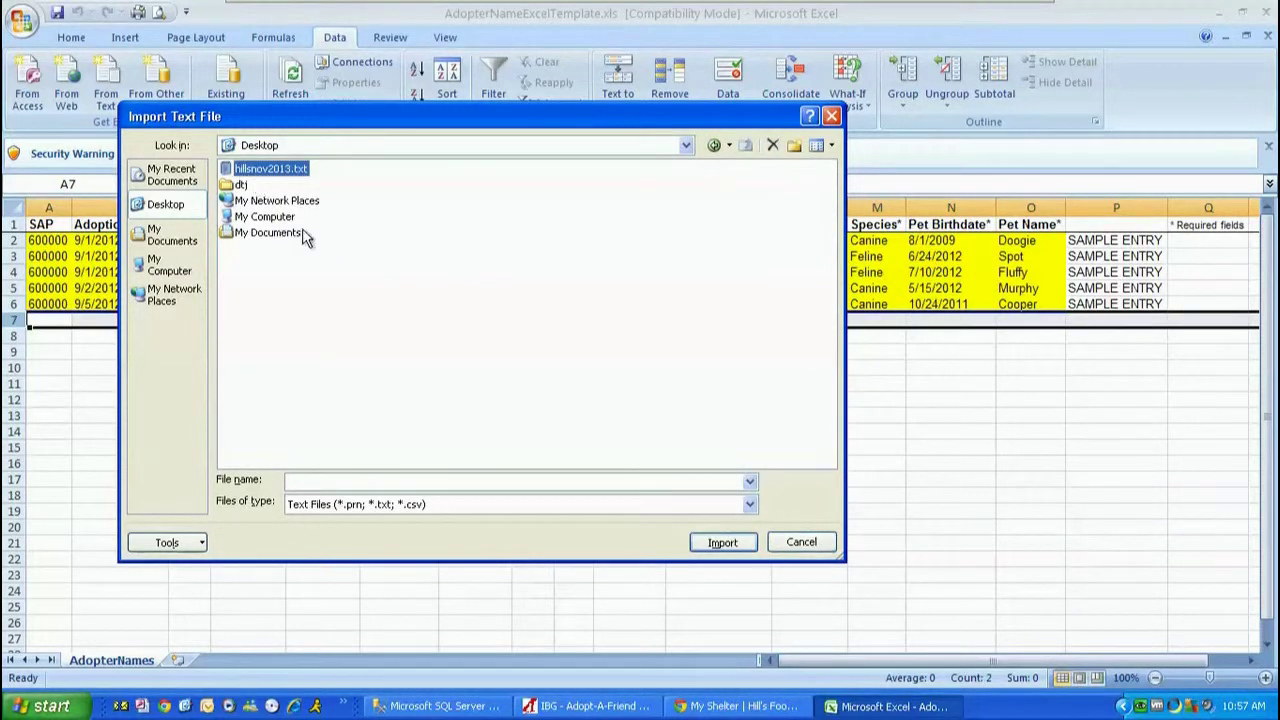
click(734, 545)
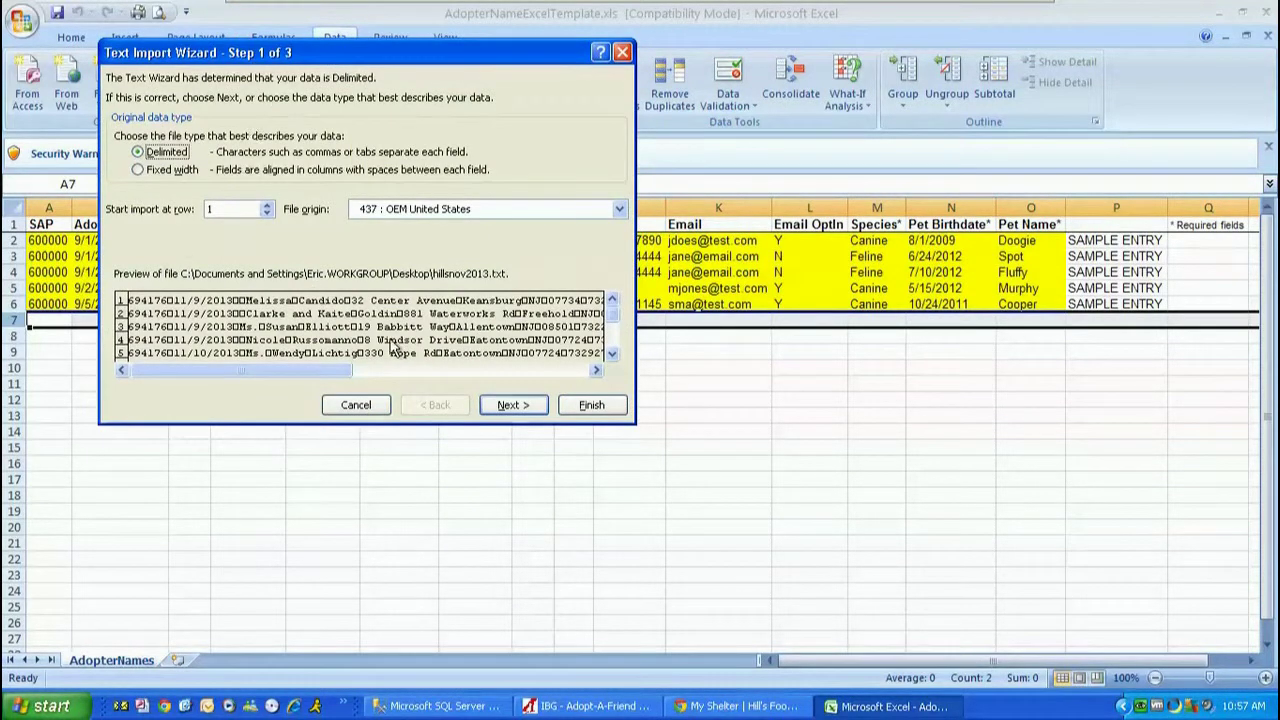
Complete the text import as tab-delimited data, placing it in the existing worksheet from cell A7
click(508, 410)
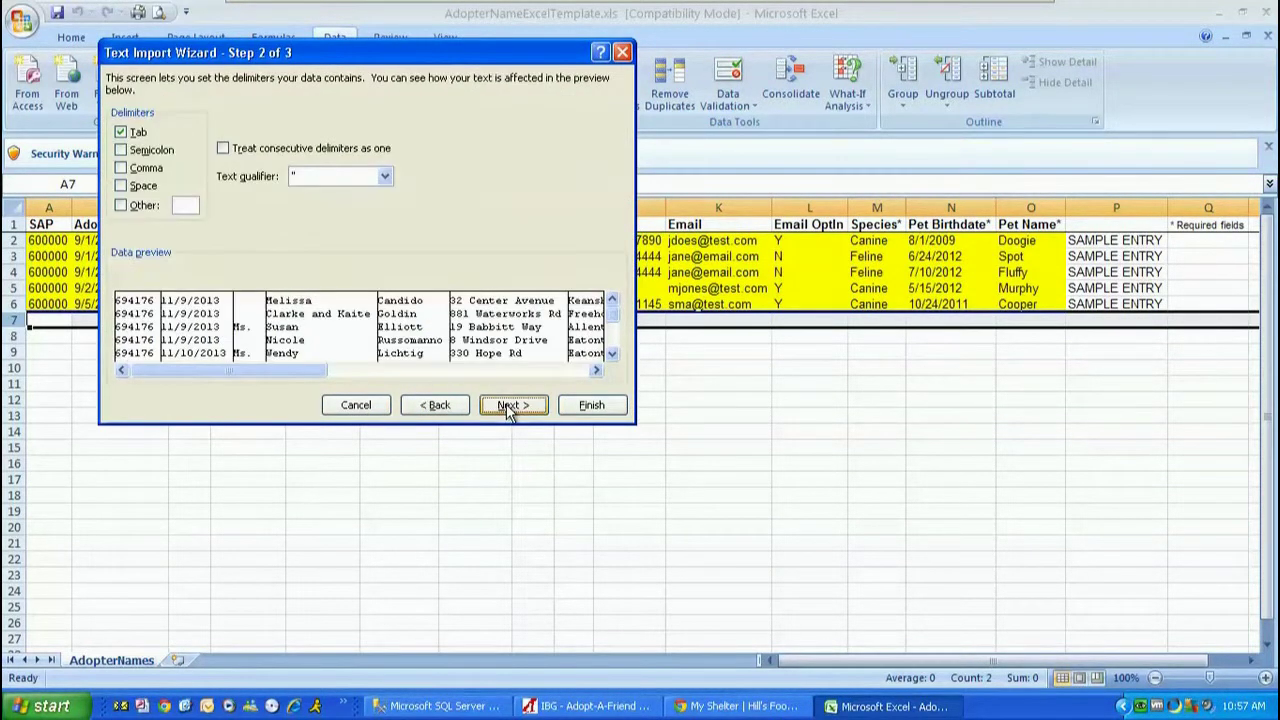
click(590, 405)
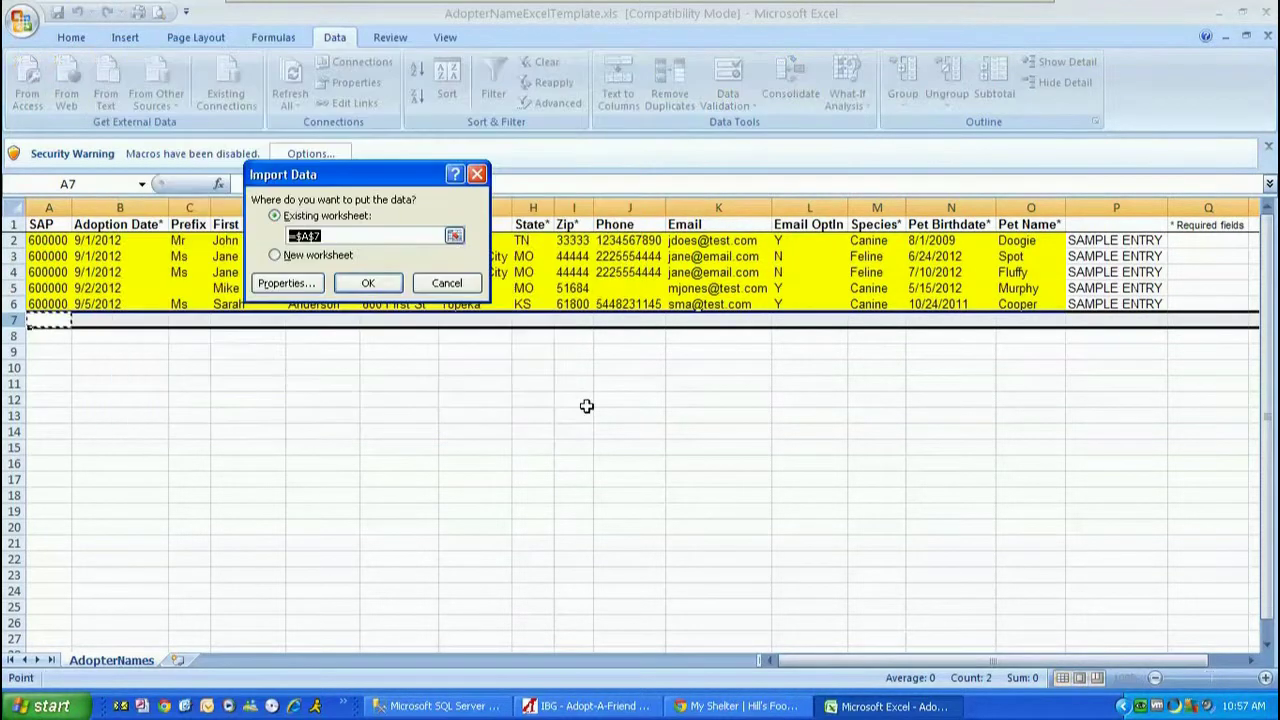
click(364, 285)
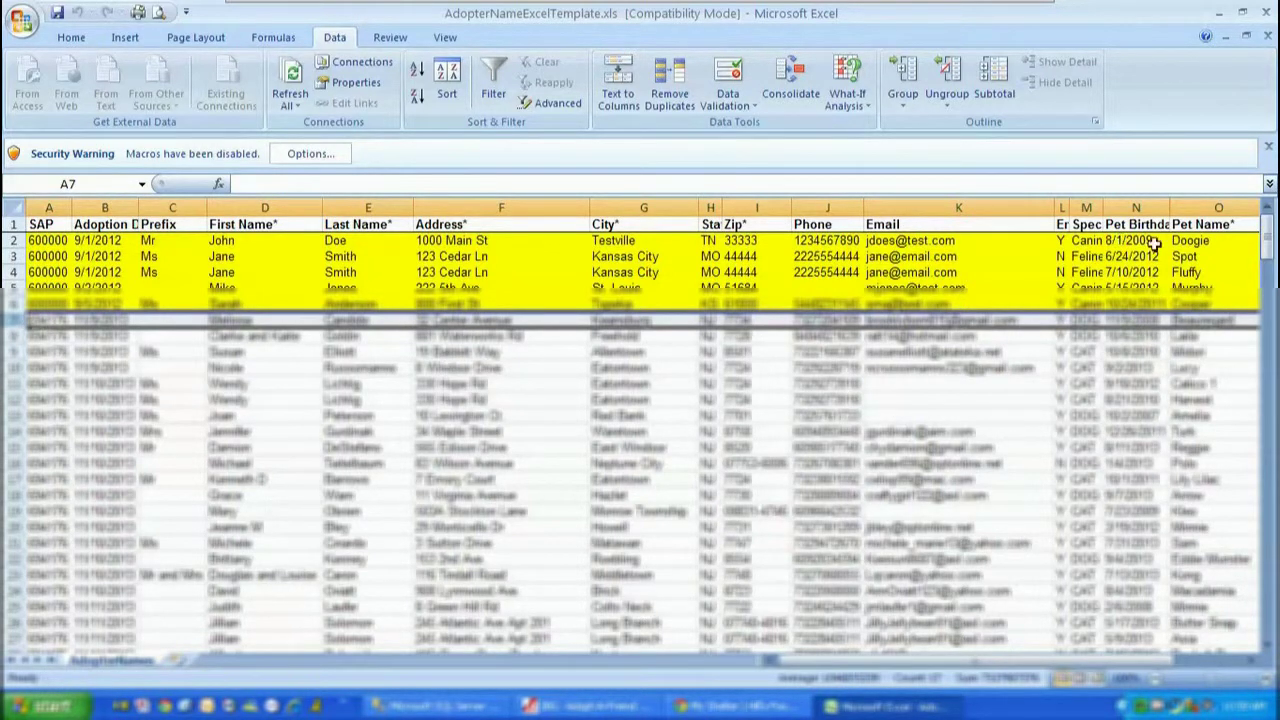
Save the filled workbook to the Desktop in Excel 97-2003 format as AdopterNameExcelTemplatenov13.xls and close Excel
drag(1265, 250, 1265, 262)
drag(1245, 449, 1265, 245)
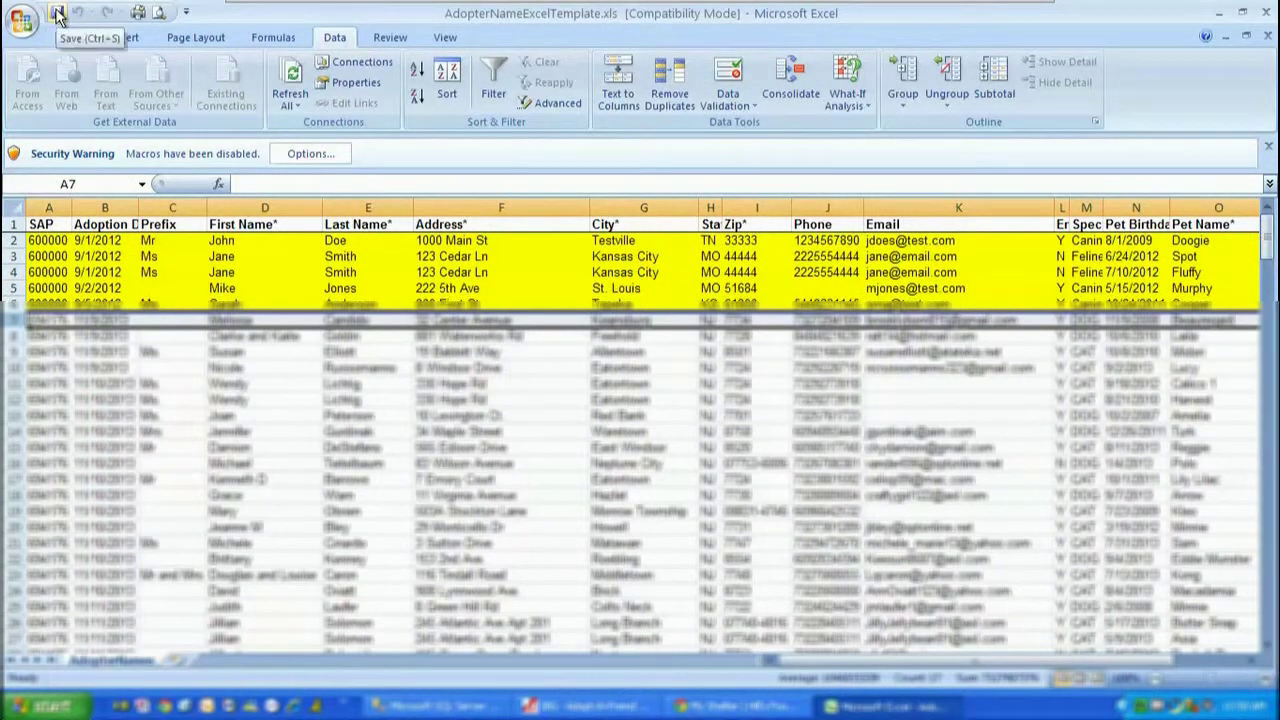
click(30, 22)
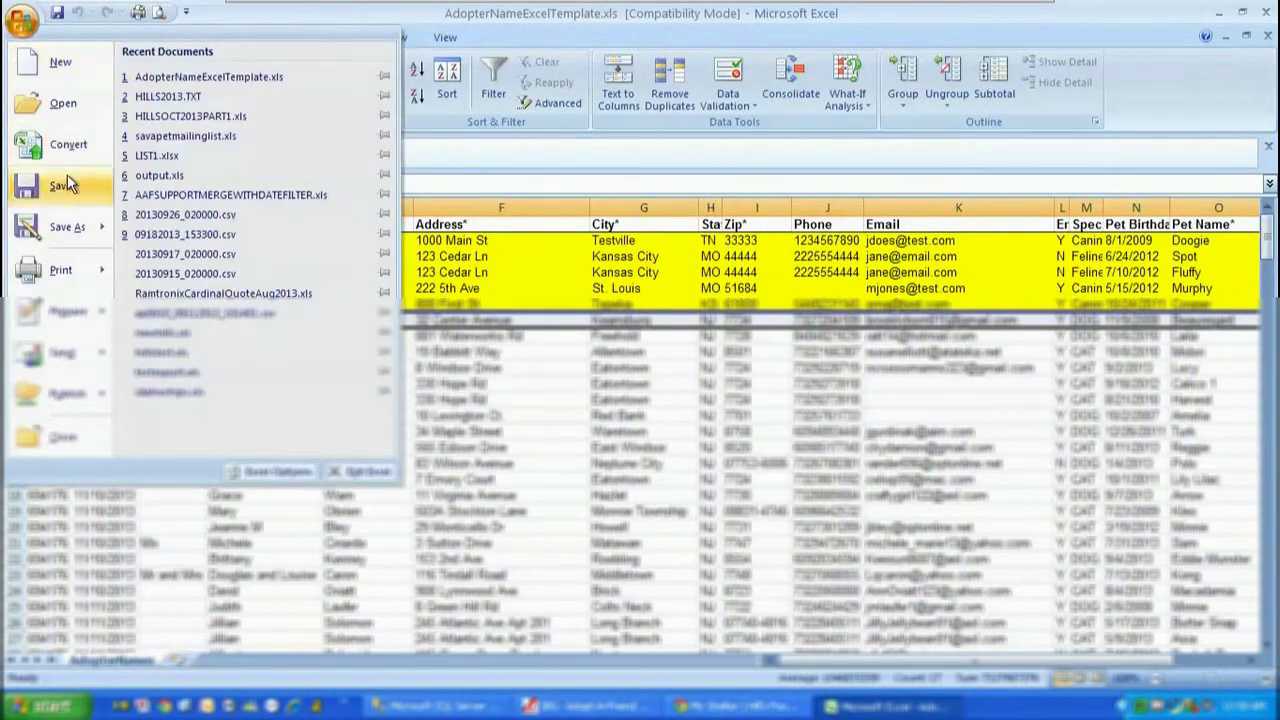
mouse_move(78, 230)
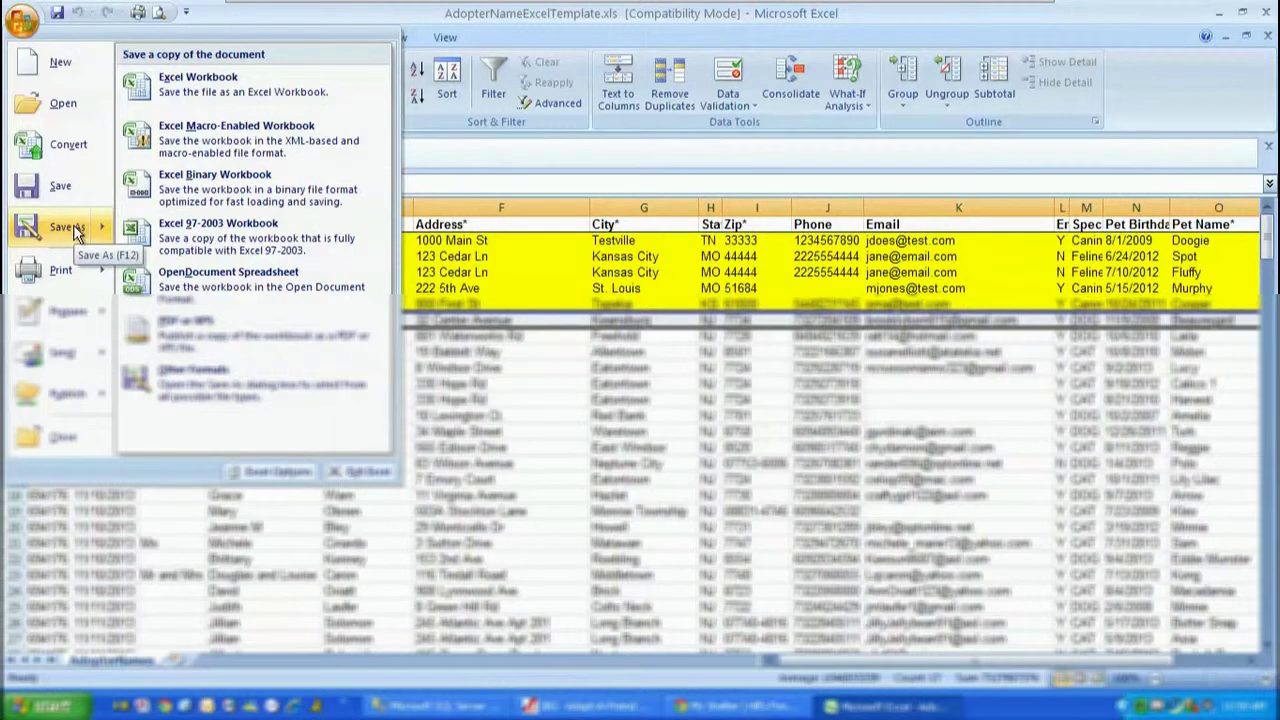
click(240, 237)
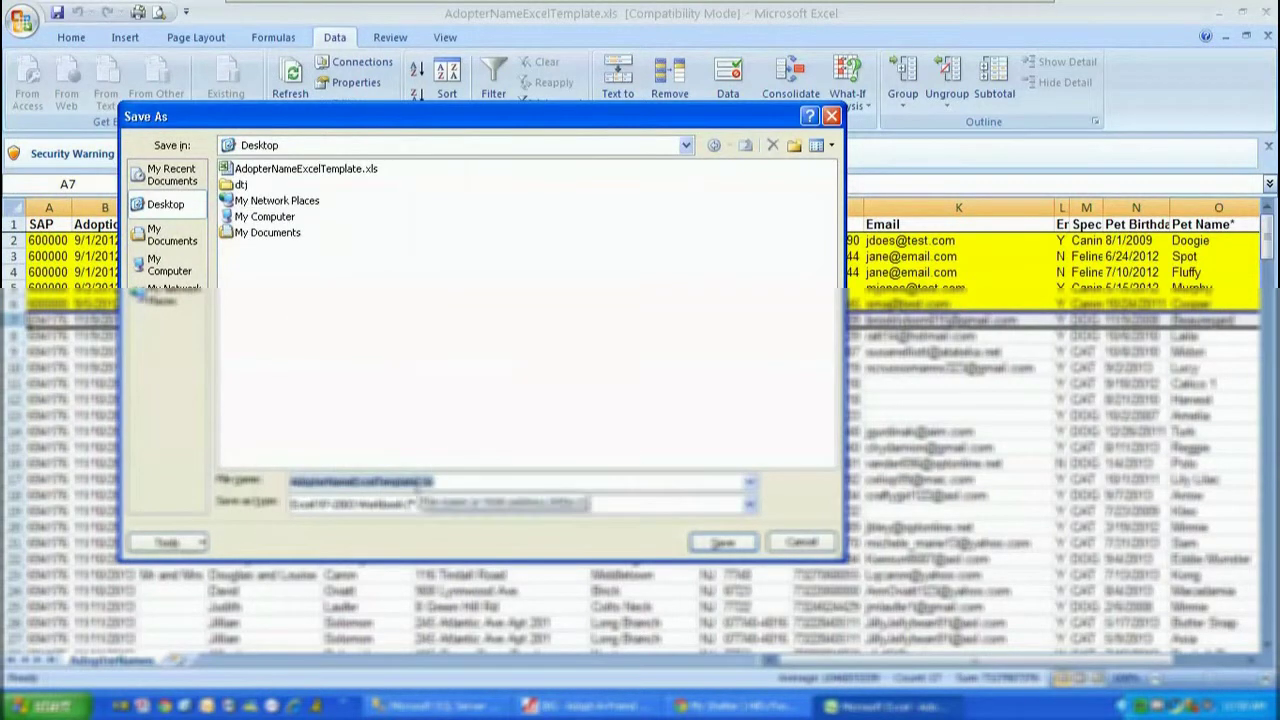
click(418, 482)
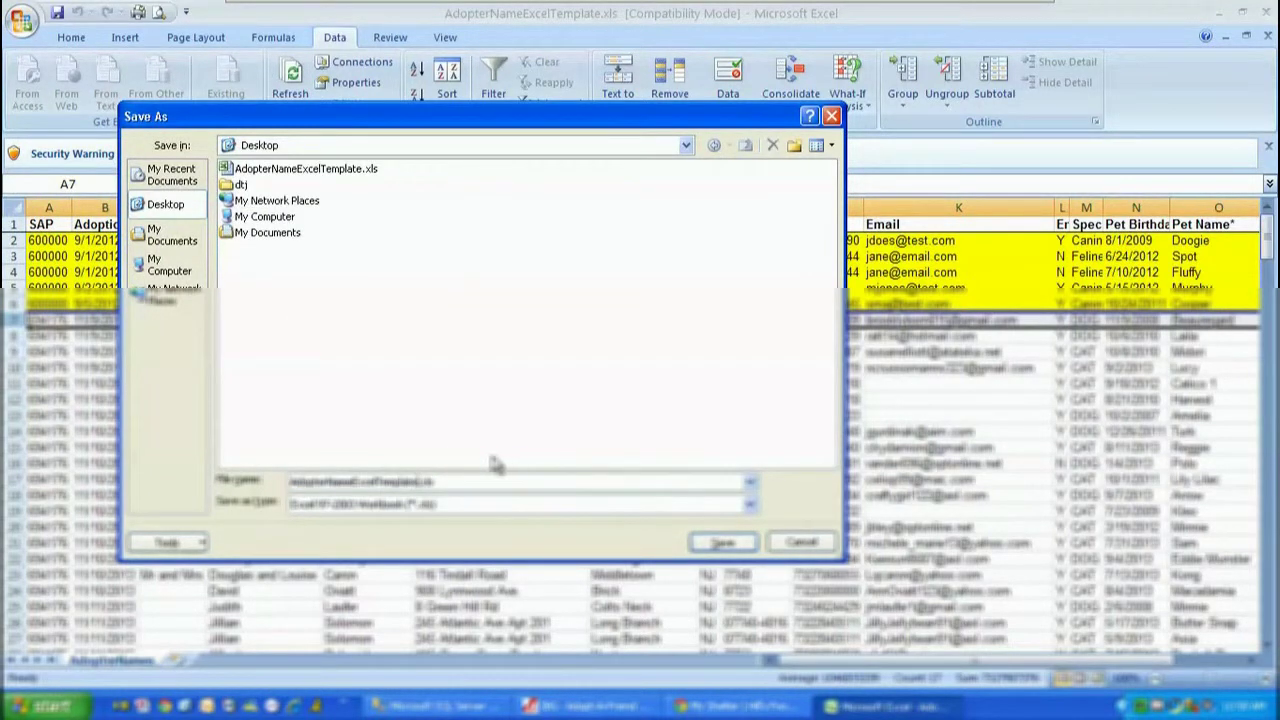
text(_v2)
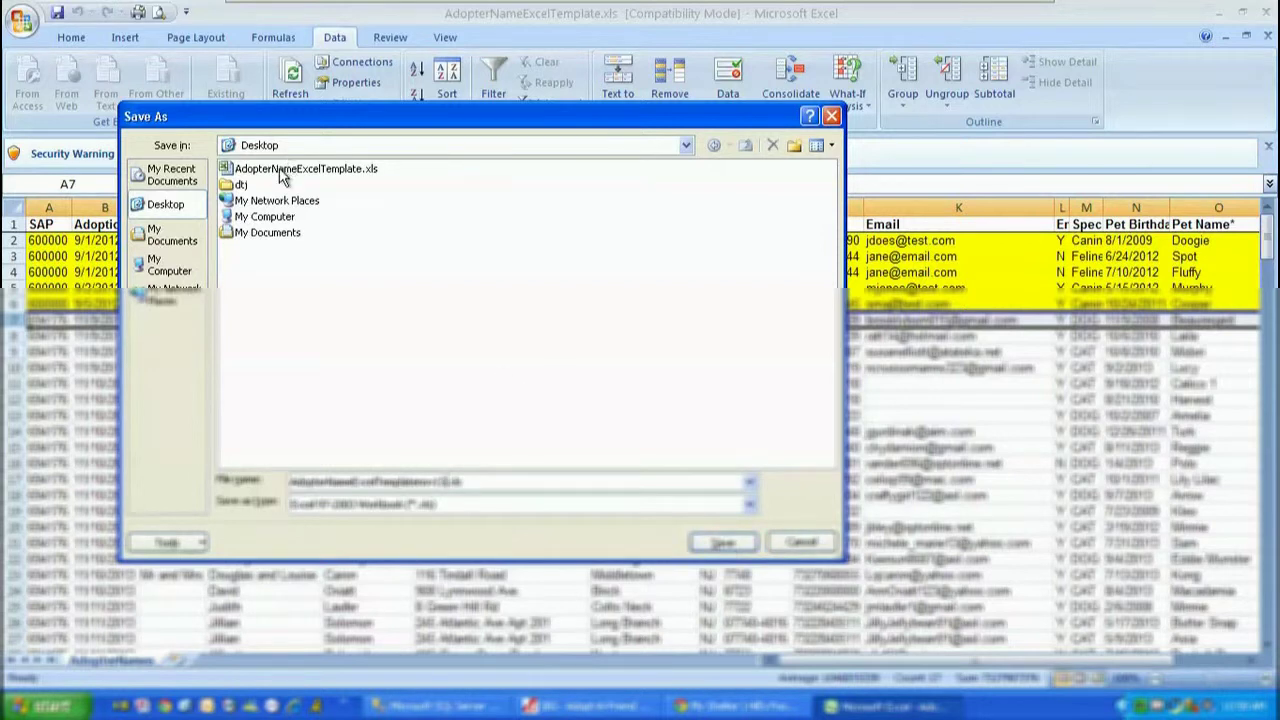
click(728, 543)
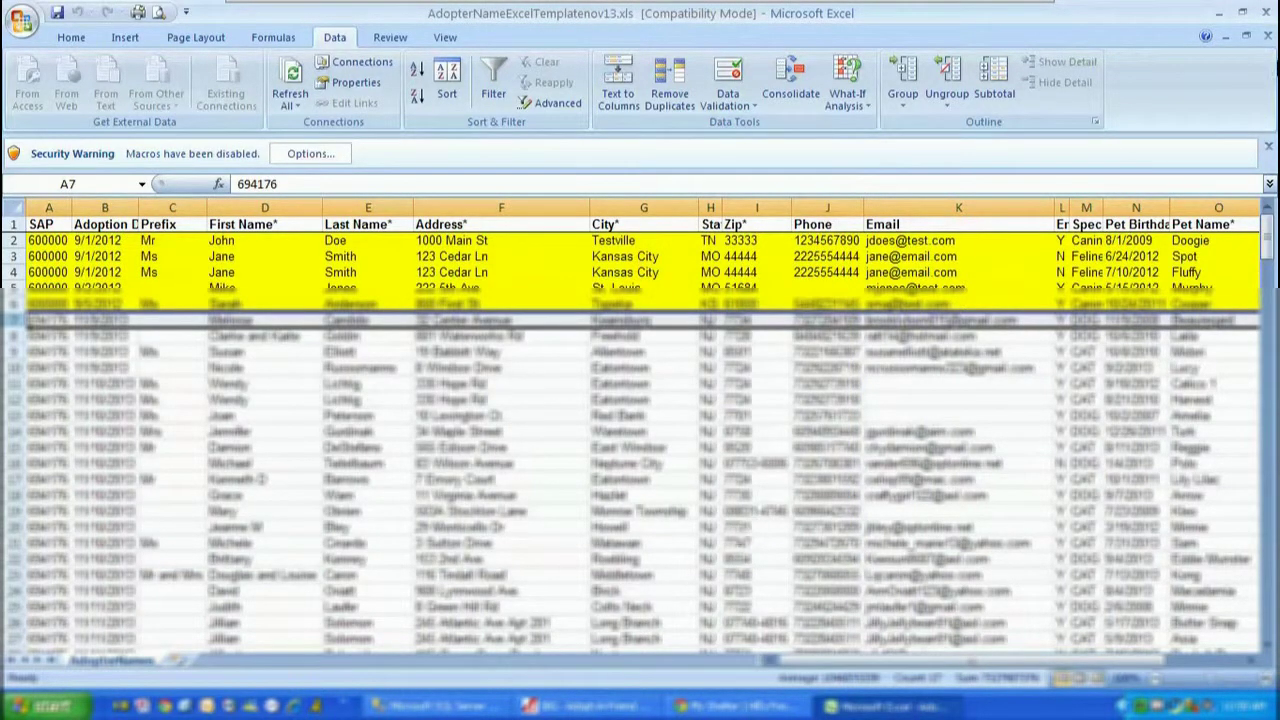
click(1267, 14)
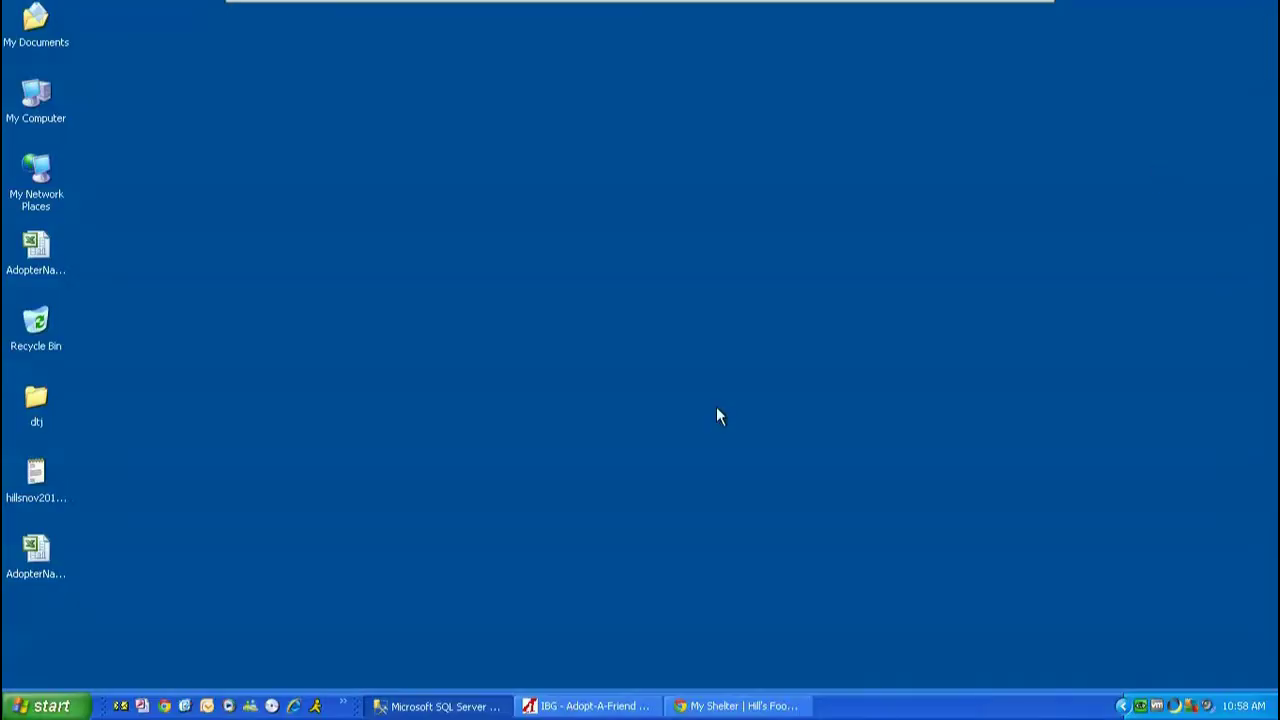
click(38, 565)
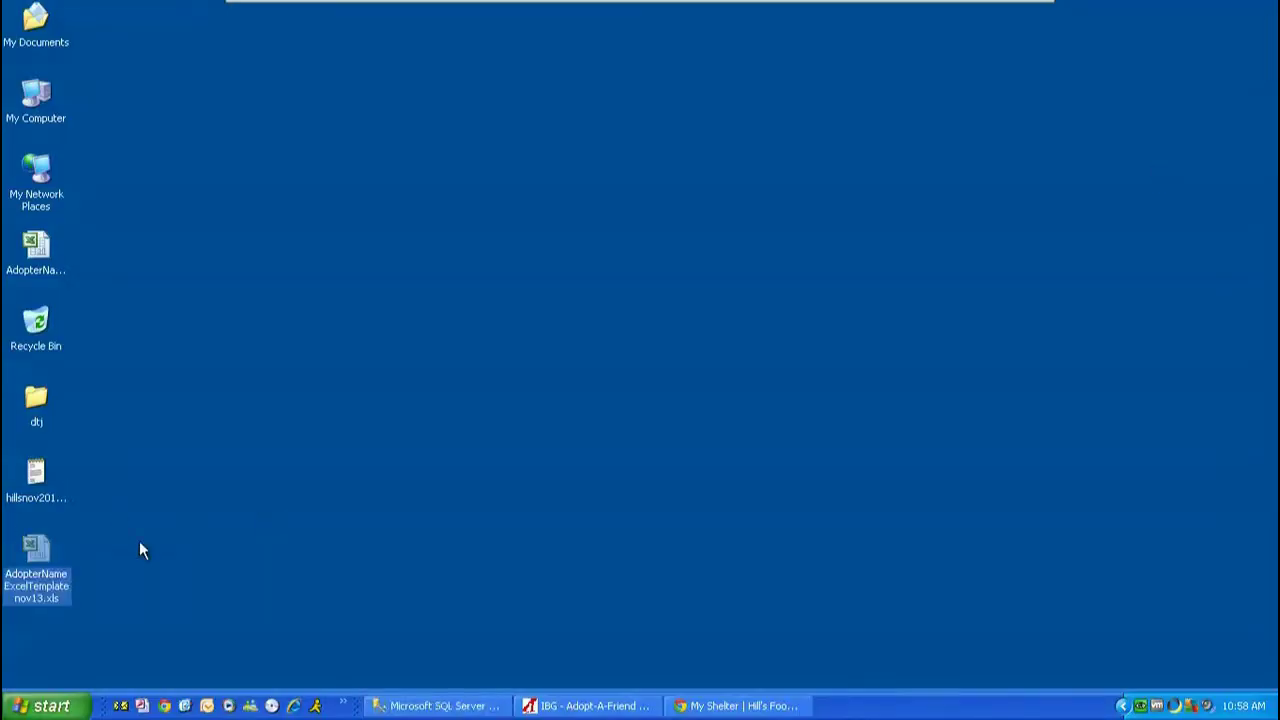
click(42, 481)
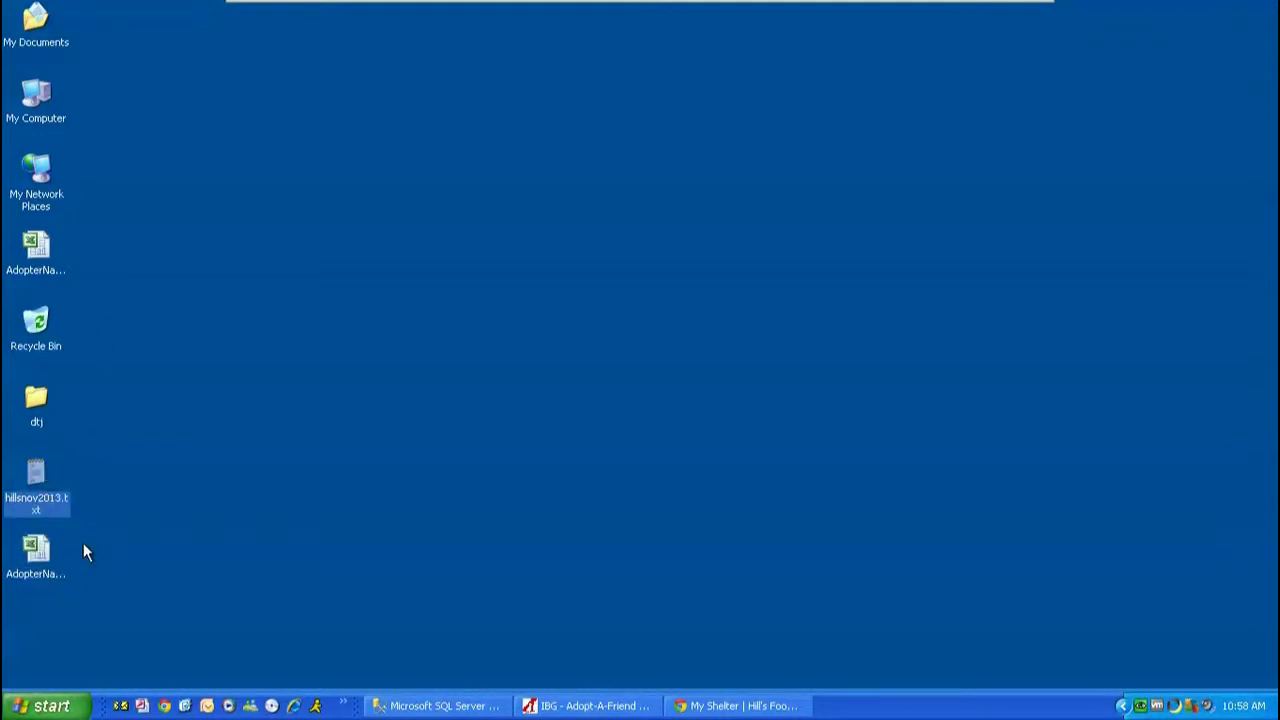
click(42, 268)
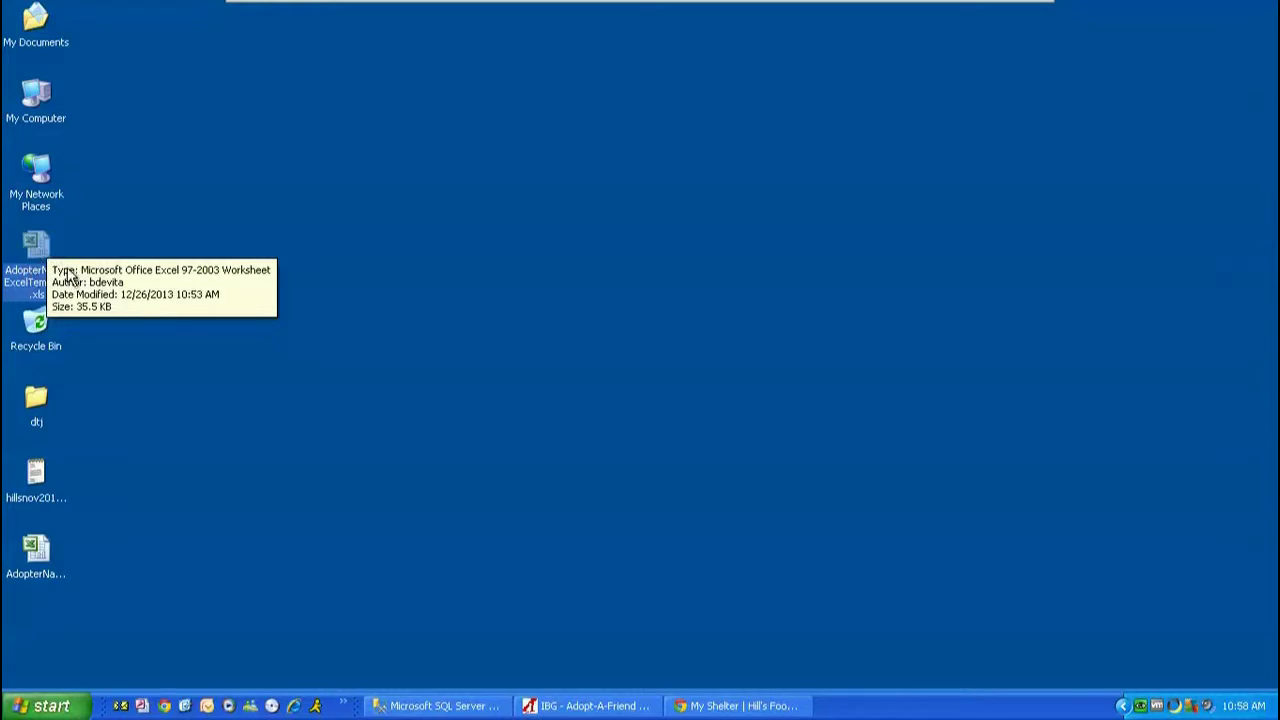
click(38, 550)
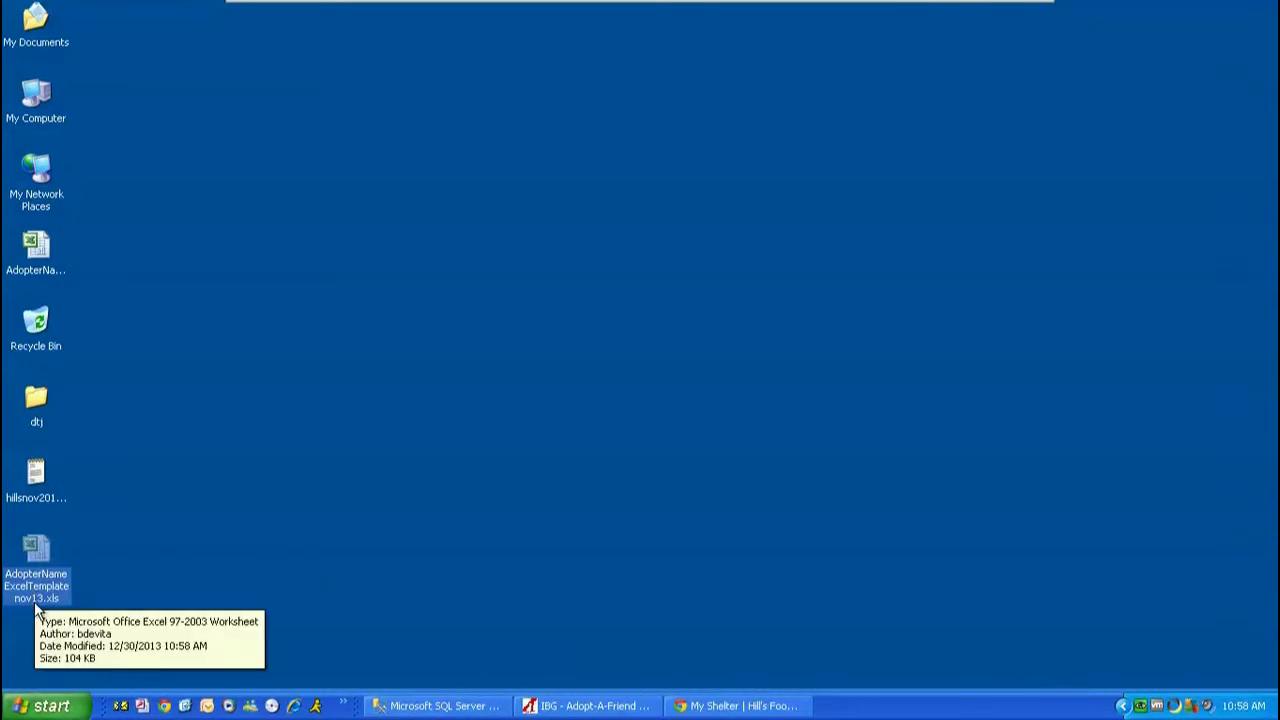
click(38, 487)
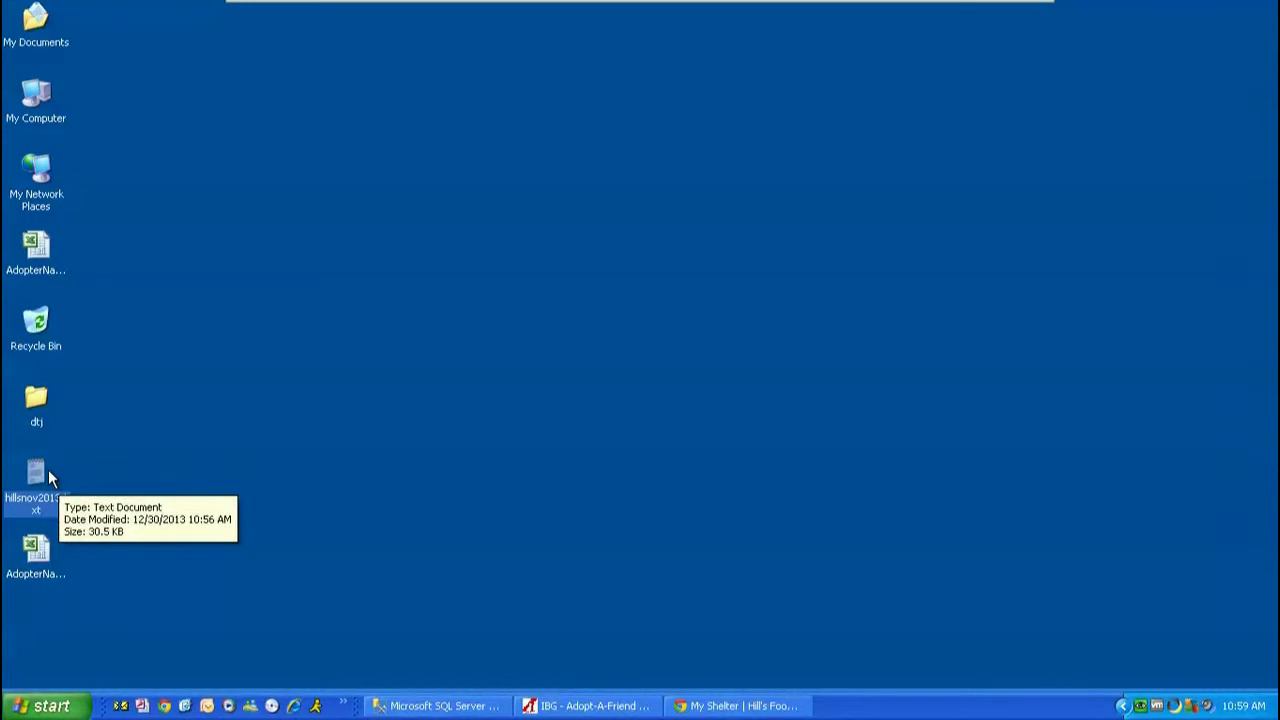
Switch to the Hill's adopter submission page in Chrome, choose AdopterNameExcelTemplatenov13.xls from the Desktop as the adopter file, and submit the adopters
click(747, 706)
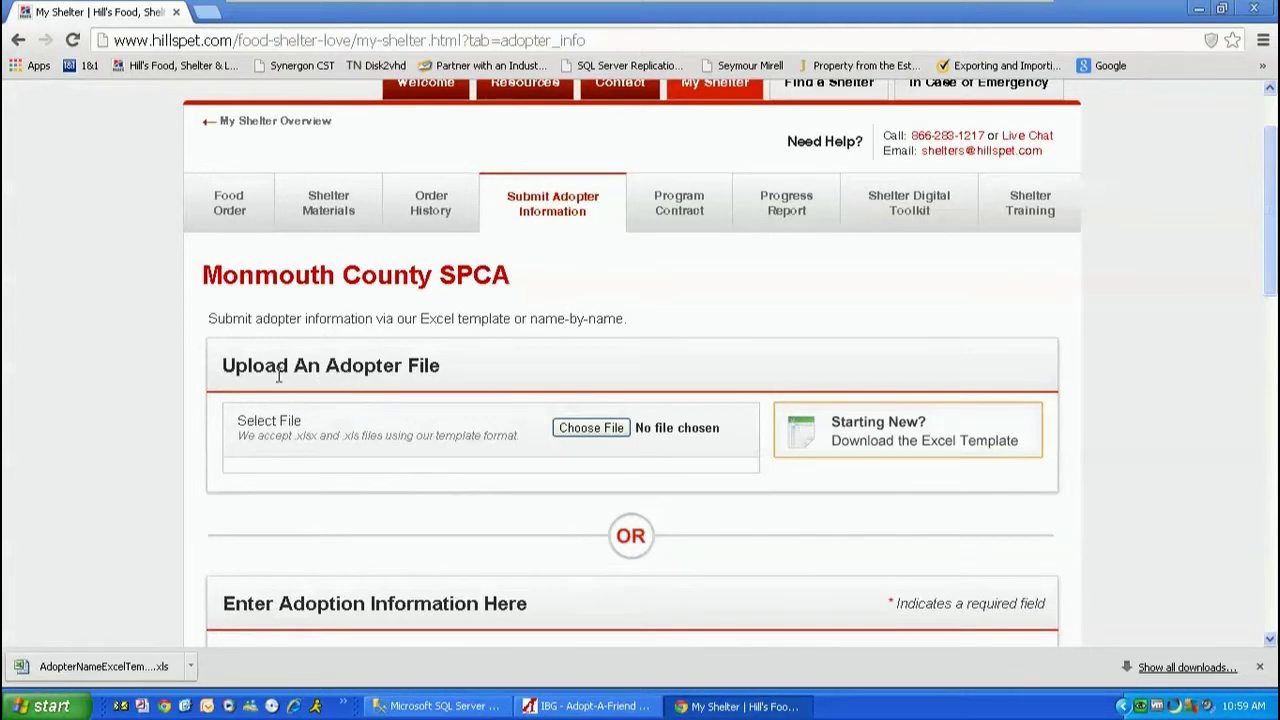
click(617, 432)
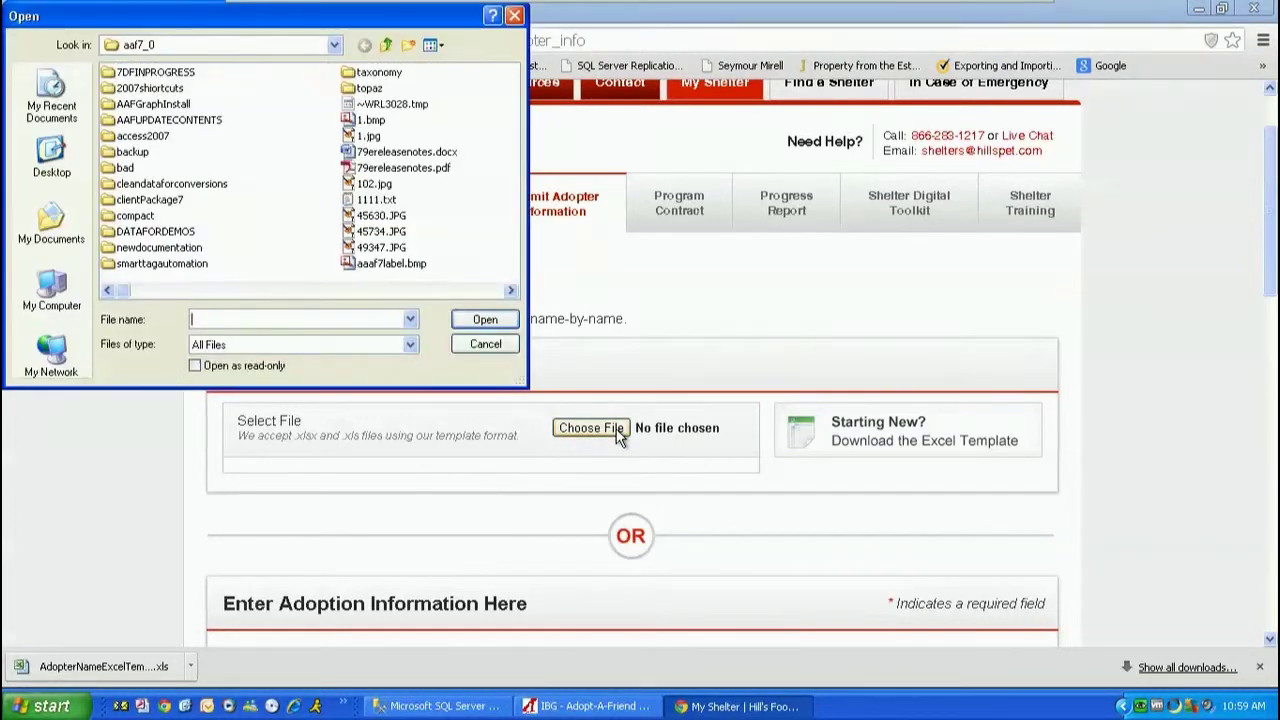
click(68, 176)
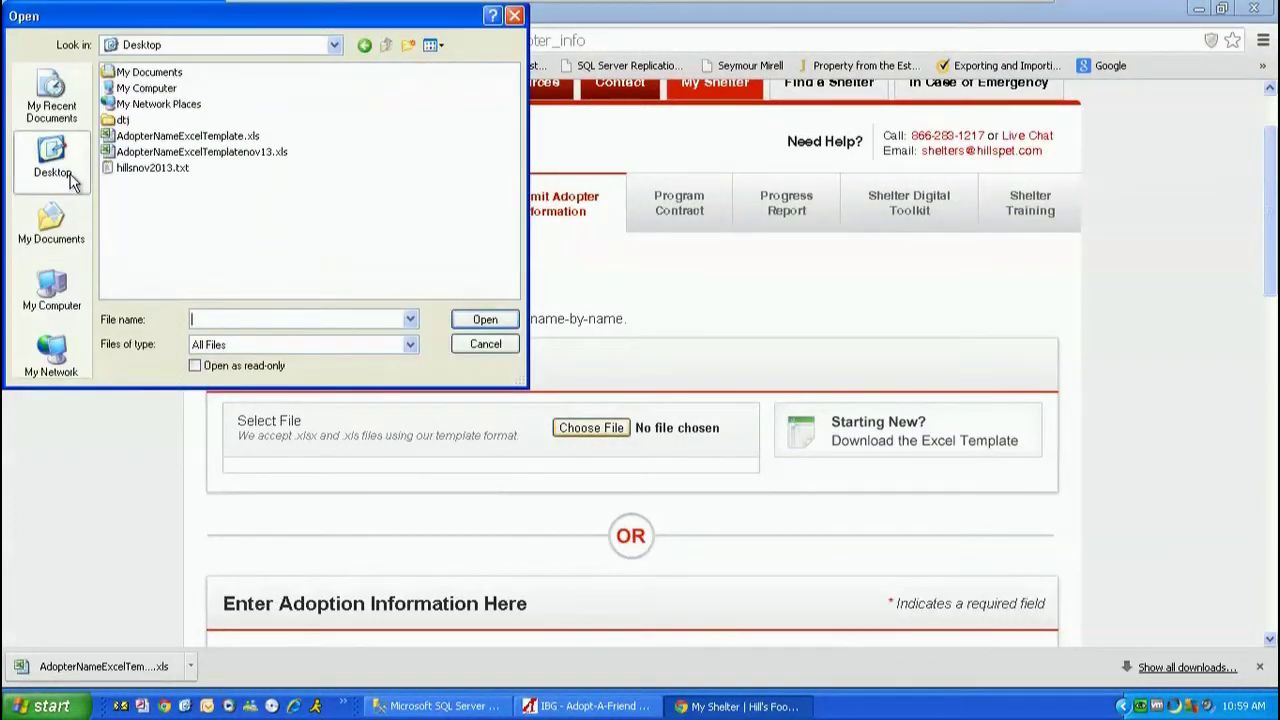
click(250, 156)
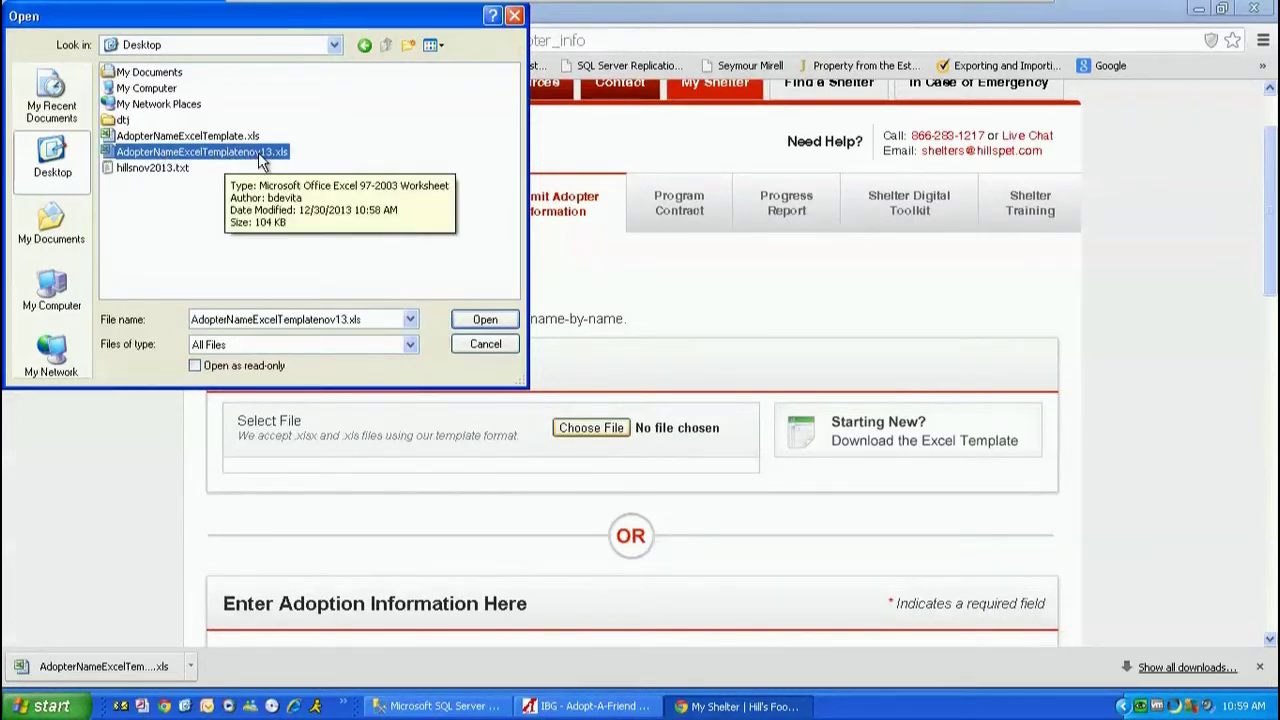
click(485, 319)
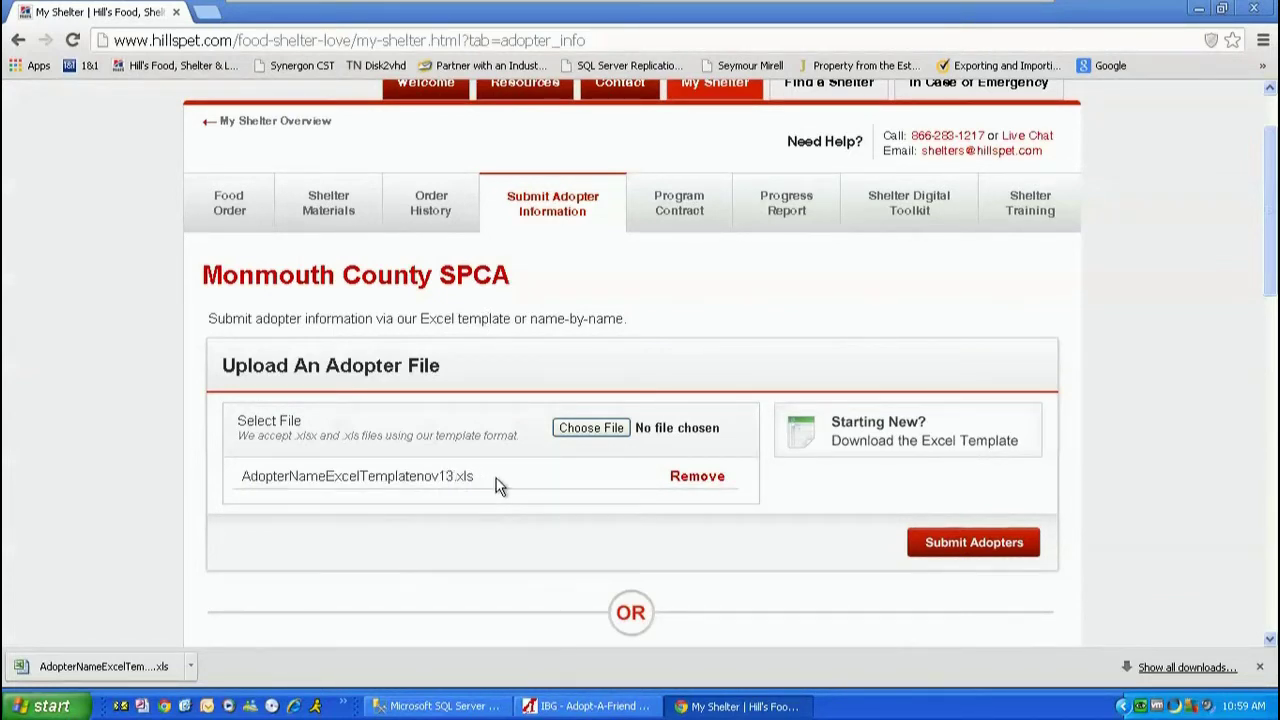
click(988, 552)
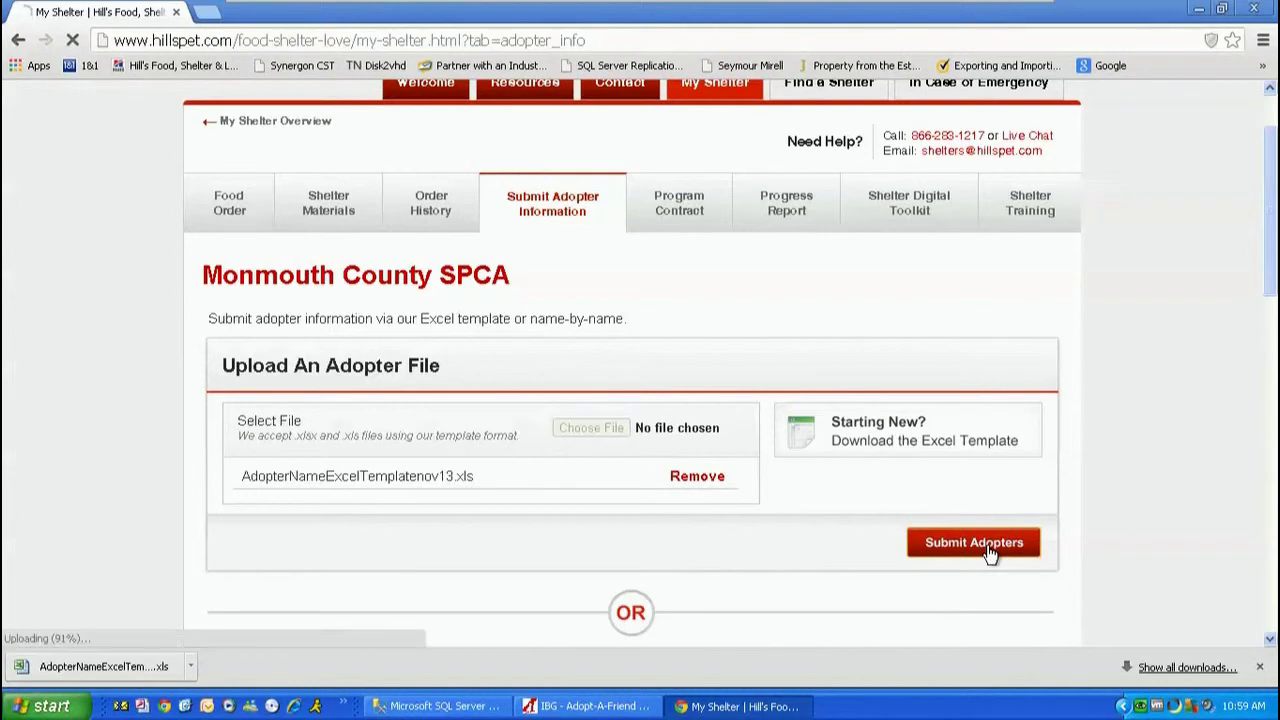